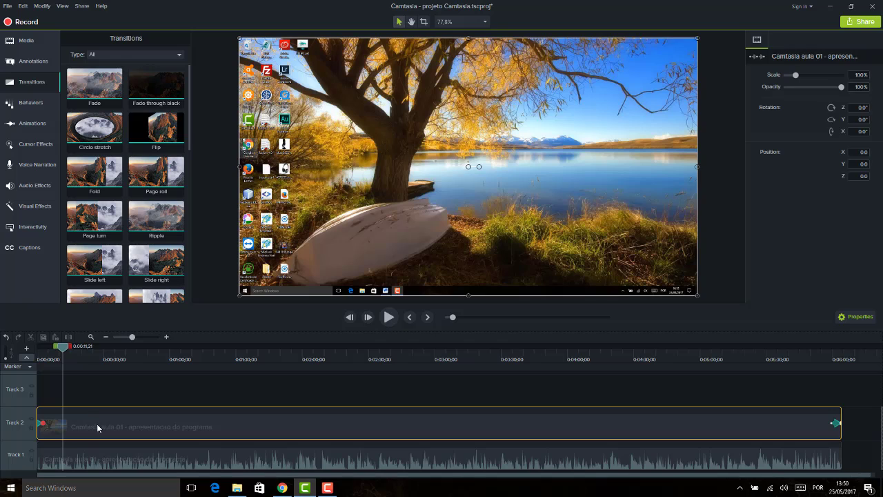
# Split the Track 2 clip at 0:00:37;09 and again at 0:01:55;23
pyautogui.moveTo(62, 346); pyautogui.dragTo(121, 334)
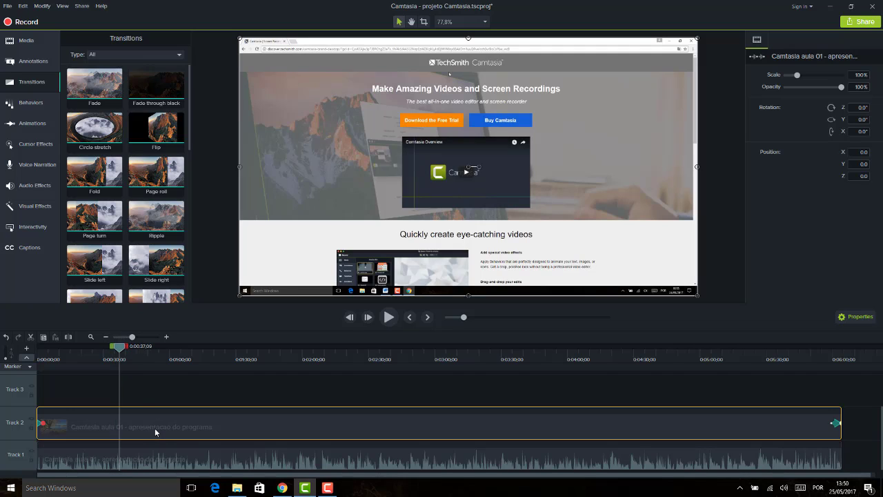
pyautogui.click(68, 337)
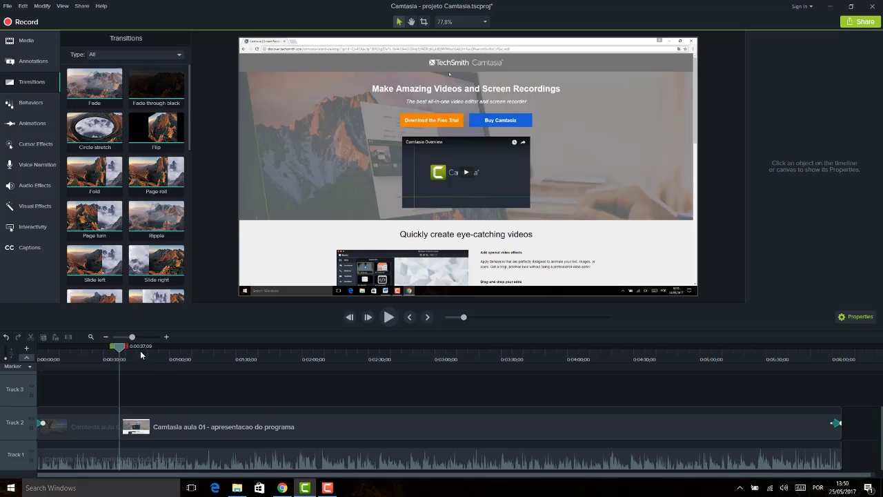
pyautogui.moveTo(123, 350); pyautogui.dragTo(296, 351)
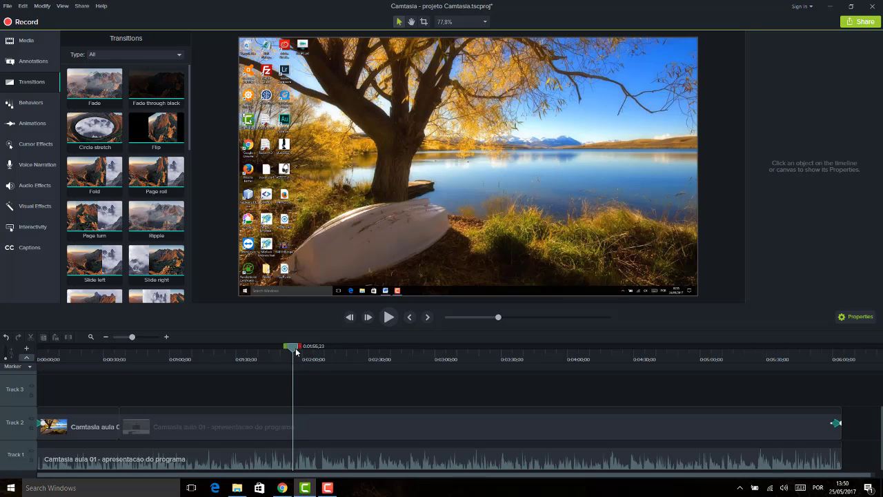
pyautogui.click(318, 427)
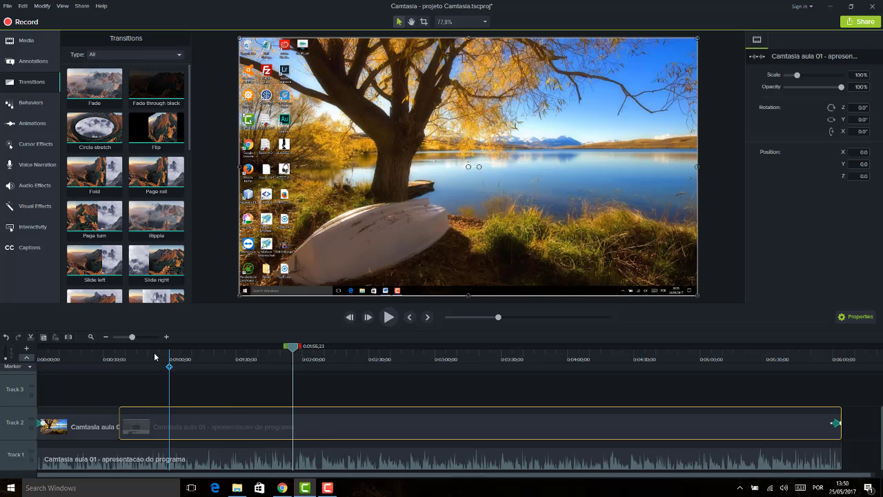
pyautogui.click(71, 337)
pyautogui.click(86, 422)
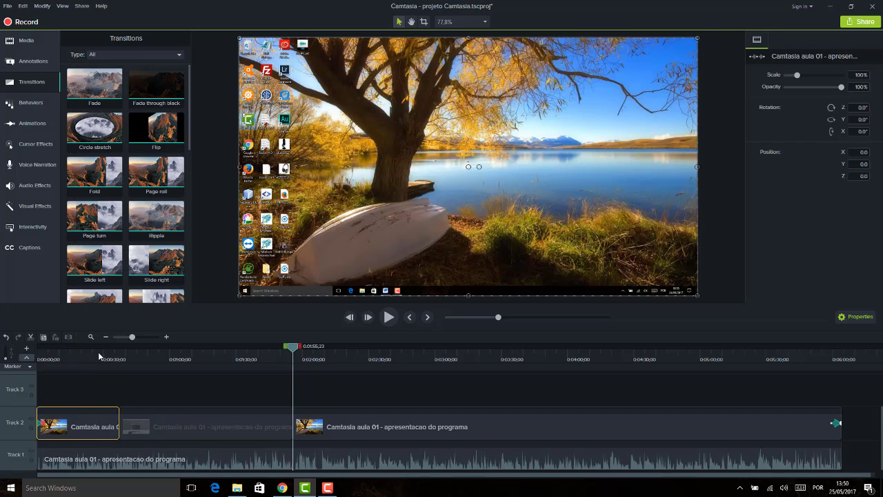
pyautogui.moveTo(101, 355); pyautogui.dragTo(247, 347)
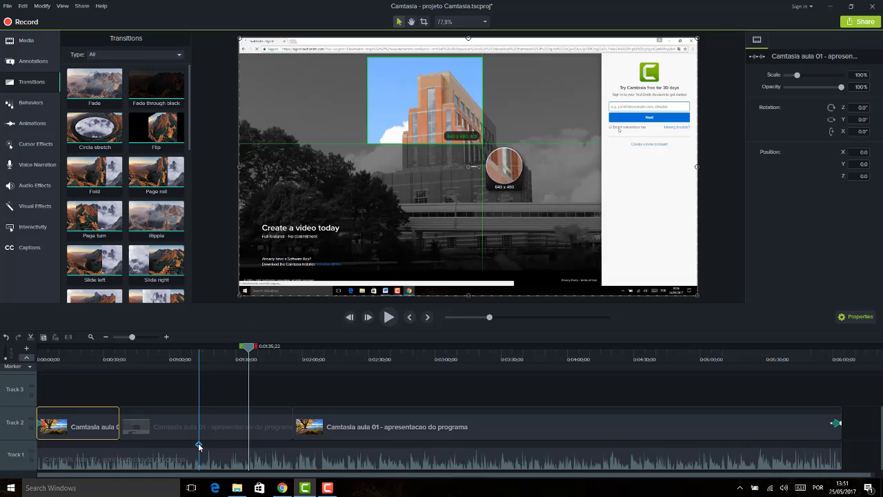
pyautogui.click(34, 66)
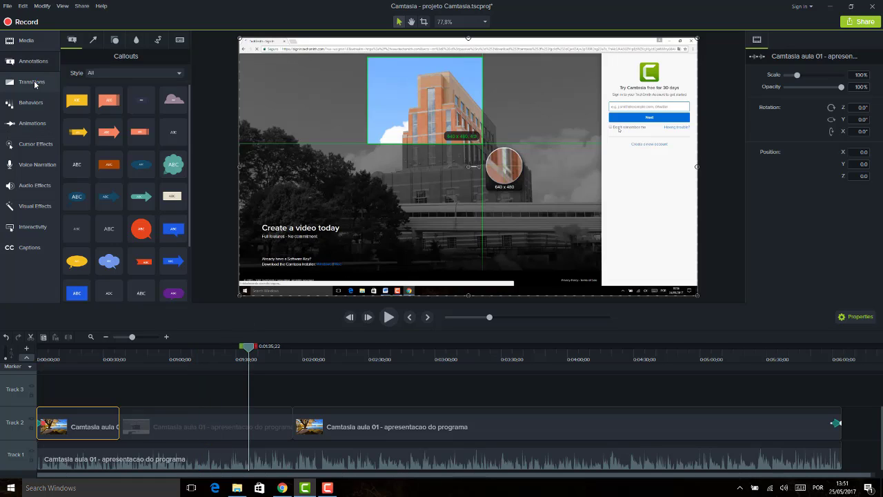
pyautogui.click(30, 122)
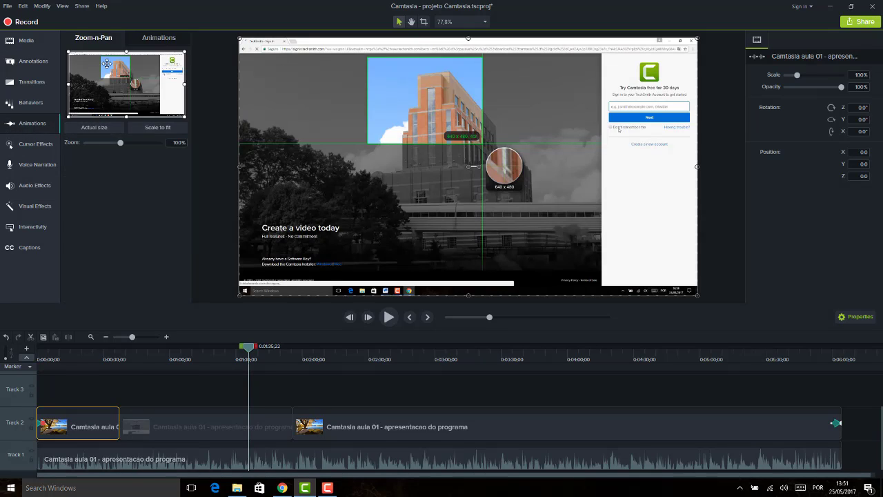
pyautogui.click(168, 40)
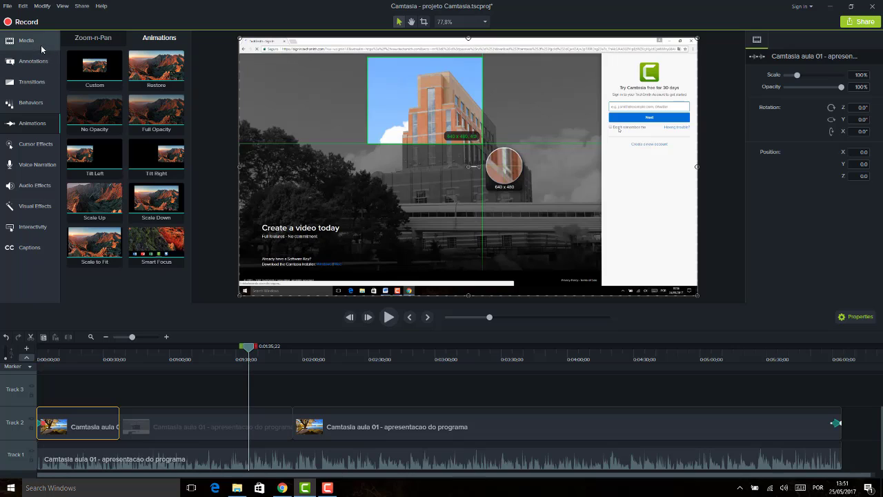
# Apply the Fold transition at the cut between the first and second clips on Track 2
pyautogui.click(31, 82)
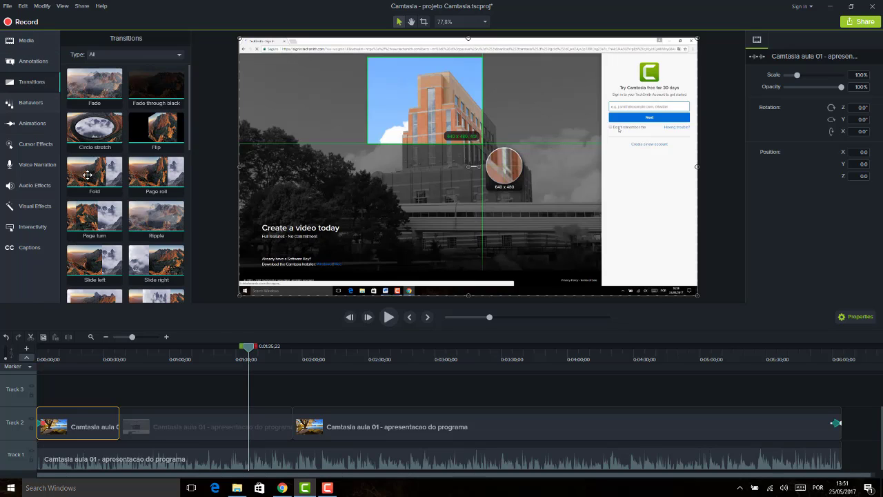
pyautogui.click(147, 429)
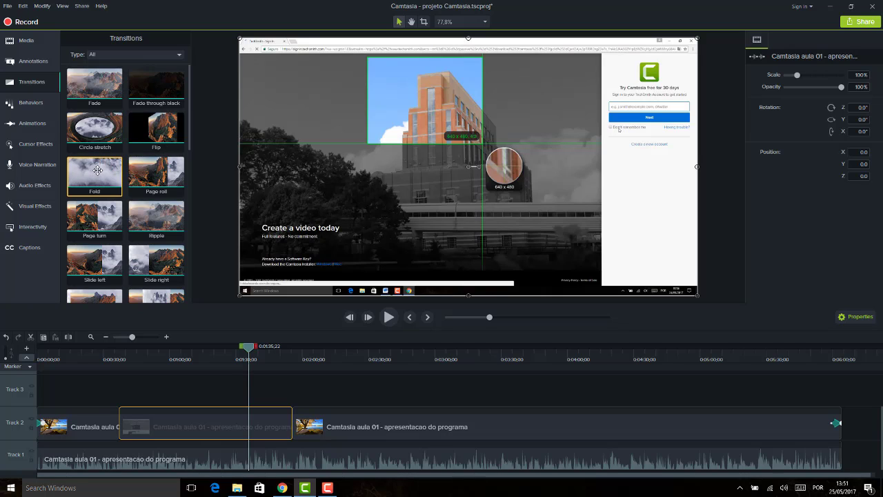
pyautogui.moveTo(112, 182); pyautogui.dragTo(121, 428)
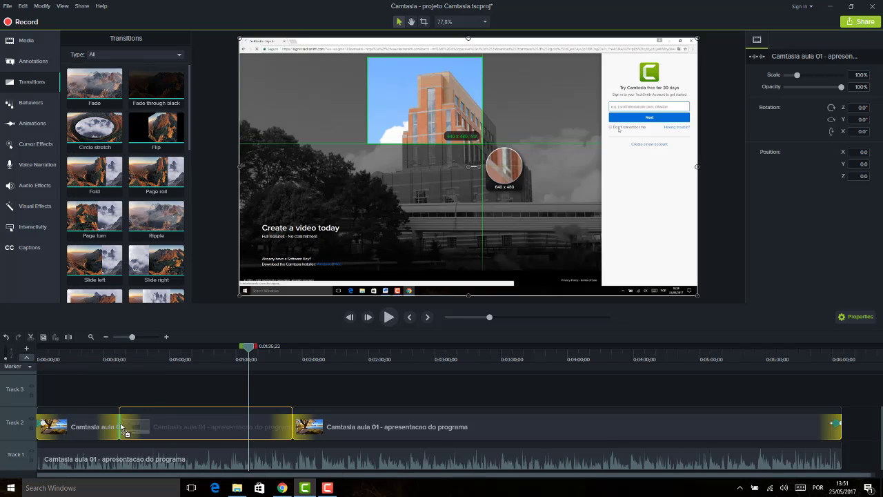
pyautogui.moveTo(121, 427); pyautogui.dragTo(122, 428)
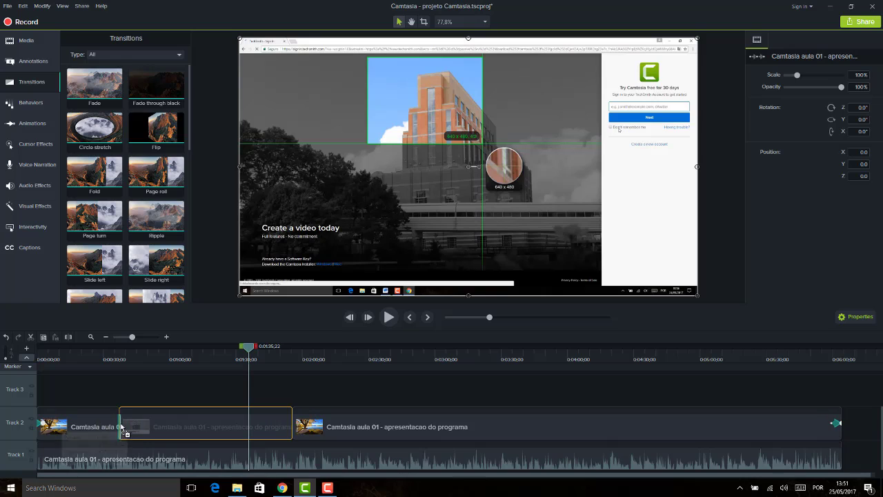
# Play back the Fold transition between the first two clips from just before the cut
pyautogui.click(108, 352)
pyautogui.moveTo(108, 352); pyautogui.dragTo(109, 352)
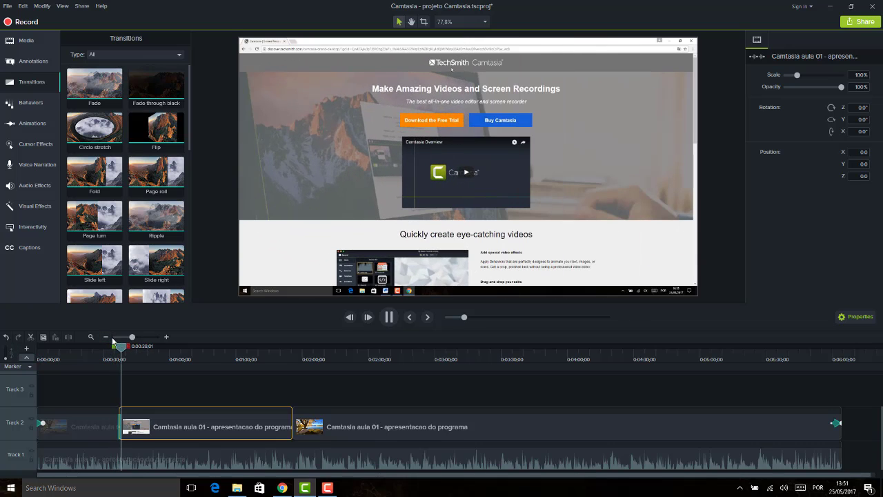
pyautogui.click(115, 351)
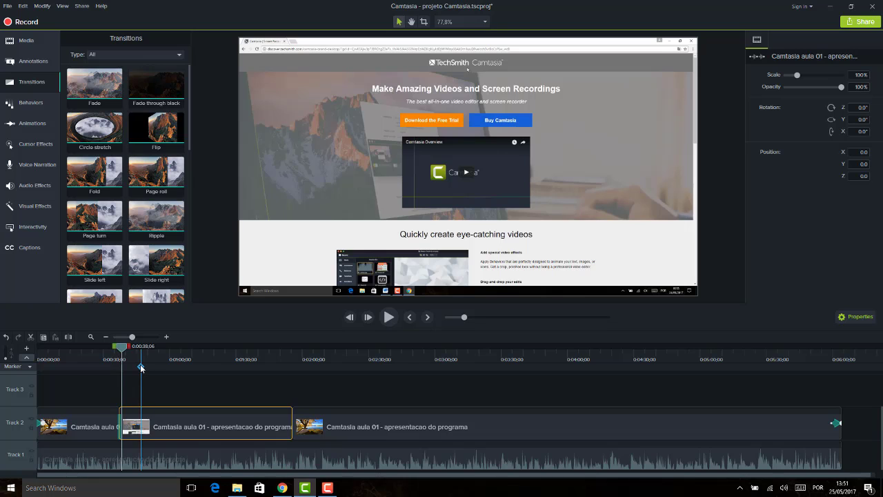
pyautogui.press('Right')
pyautogui.press('Right')
pyautogui.press('Right')
pyautogui.press('Right')
pyautogui.press('Right')
pyautogui.press('Right')
pyautogui.press('Right')
pyautogui.press('Right')
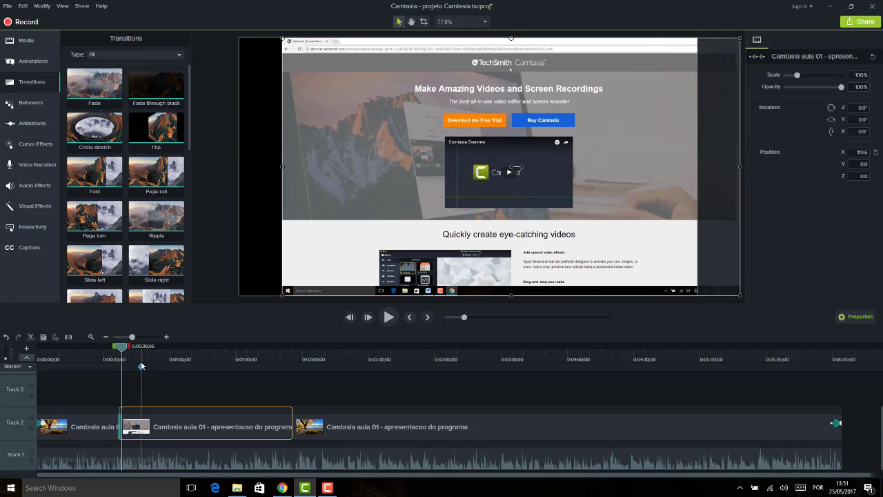
pyautogui.hotkey('ctrl', 'z')
# Lengthen the Fold transition between the first two clips so that it ends at about 0:00:38
pyautogui.moveTo(122, 345)
pyautogui.mouseDown()
pyautogui.moveTo(151, 349)
pyautogui.moveTo(111, 350)
pyautogui.moveTo(121, 351)
pyautogui.mouseUp()
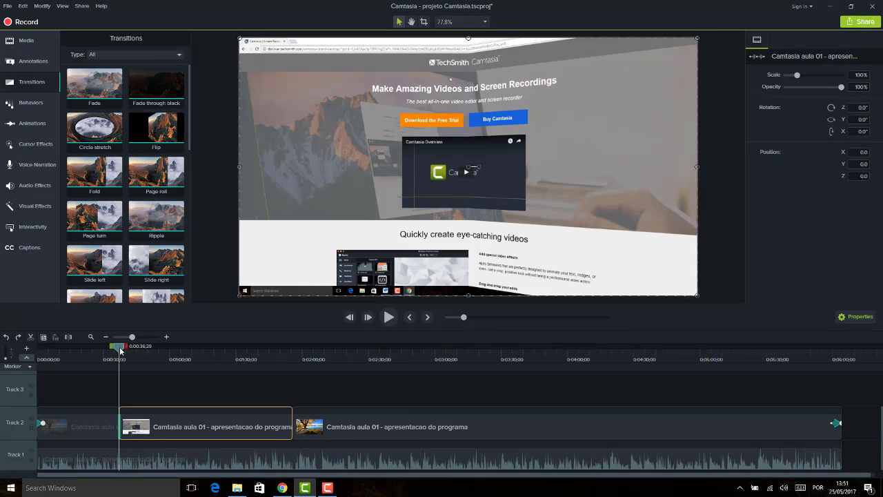
pyautogui.click(165, 336)
pyautogui.click(166, 336)
pyautogui.click(165, 337)
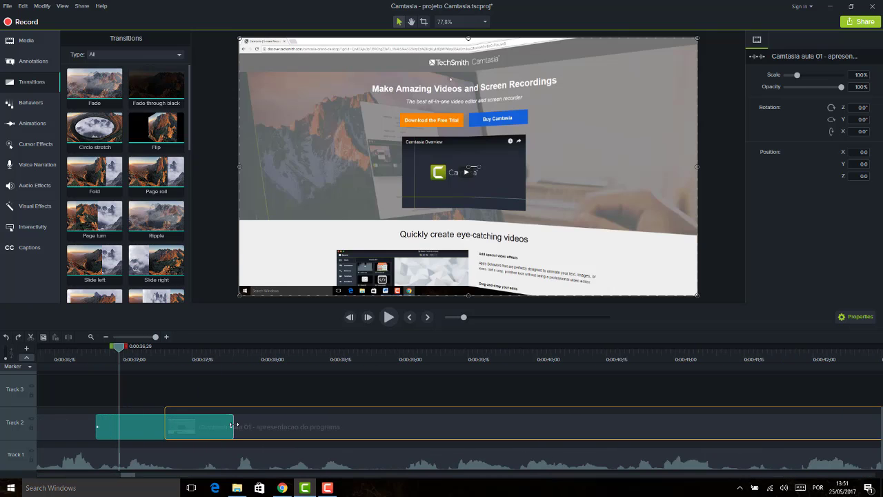
pyautogui.moveTo(232, 423); pyautogui.dragTo(329, 436)
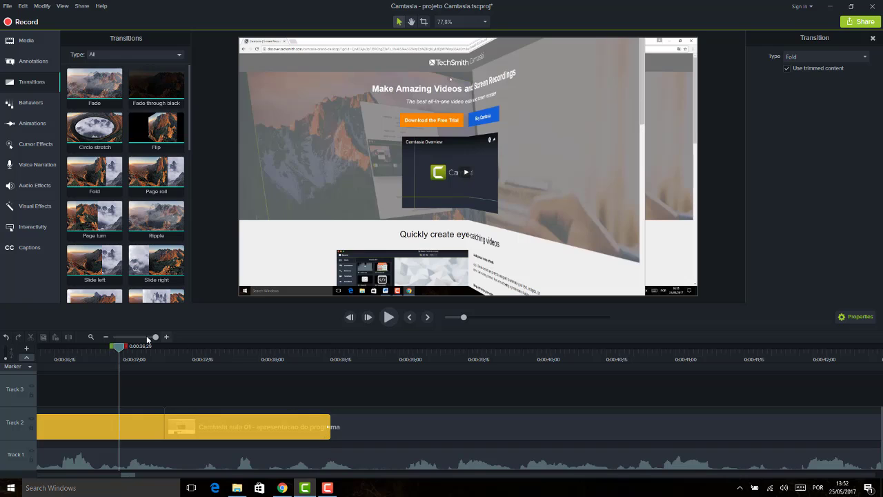
# Add a timeline marker just before the Fold transition, at about 0:00:35, and play through the transition
pyautogui.moveTo(146, 339); pyautogui.dragTo(140, 345)
pyautogui.click(82, 367)
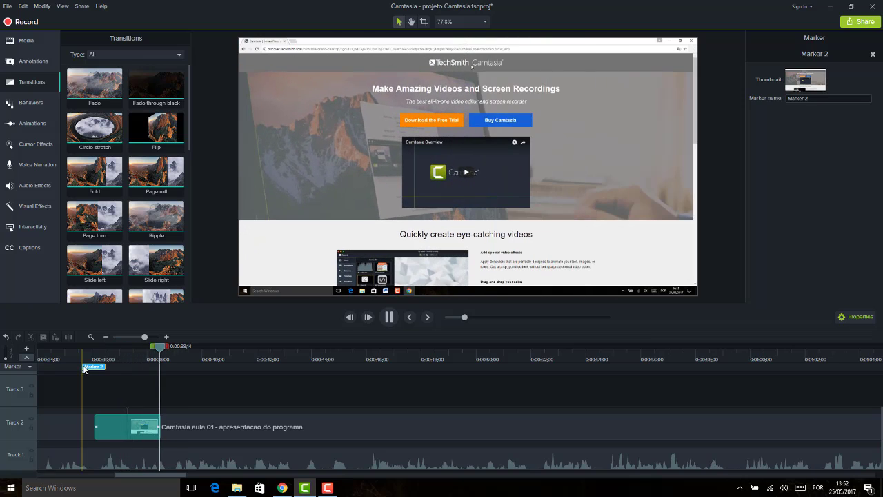
pyautogui.press('space')
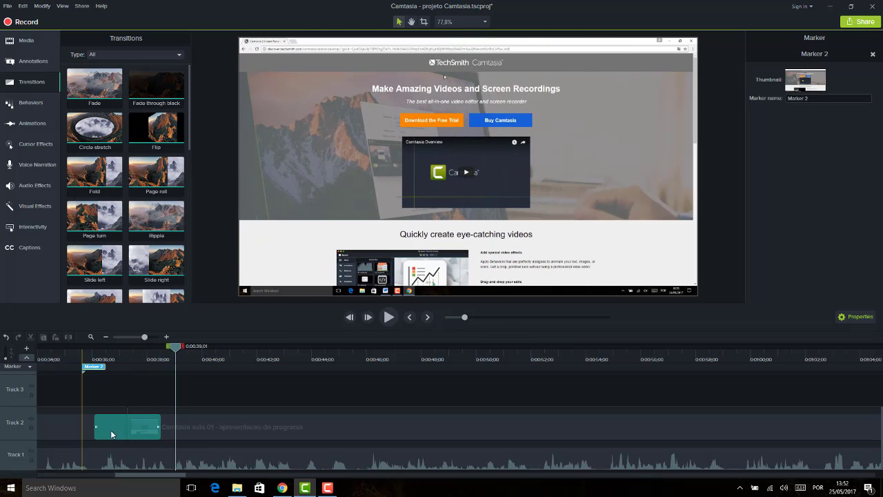
pyautogui.click(158, 427)
pyautogui.hotkey('ctrl', 'alt', 'Left')
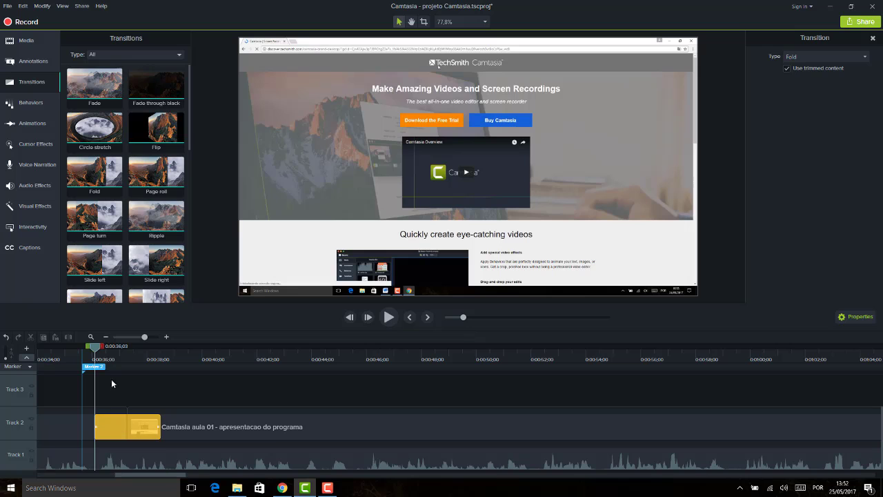
pyautogui.press('space')
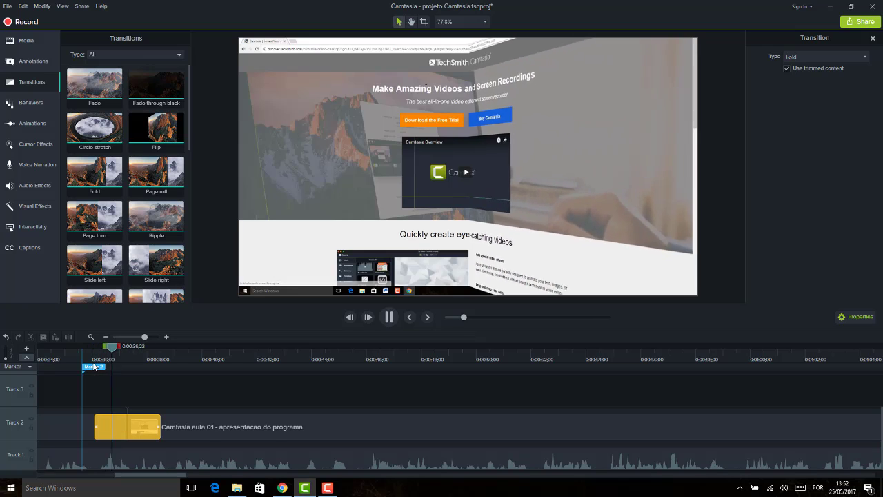
pyautogui.press('space')
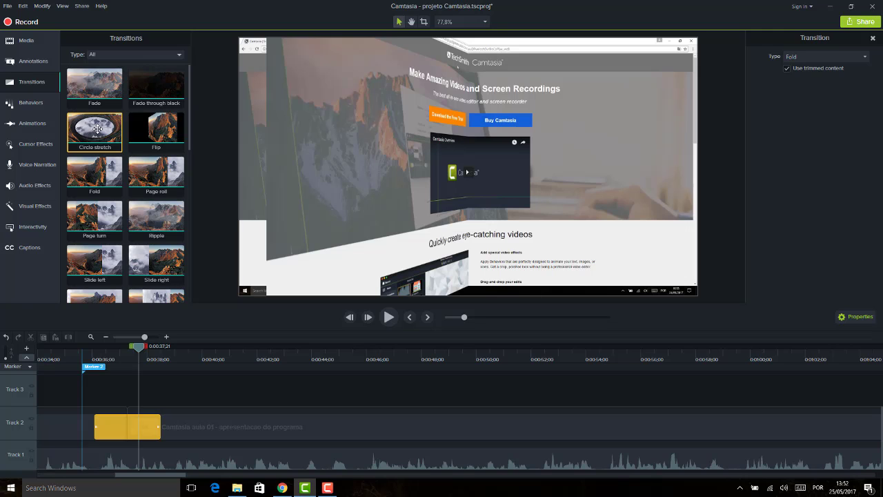
# Replace the Fold transition with Circle stretch and play it back
pyautogui.moveTo(97, 128); pyautogui.dragTo(129, 427)
pyautogui.click(87, 358)
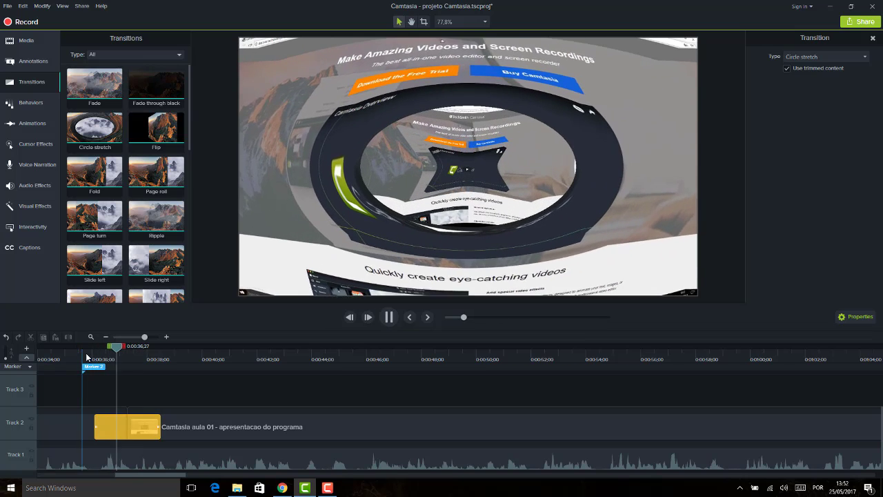
pyautogui.press('space')
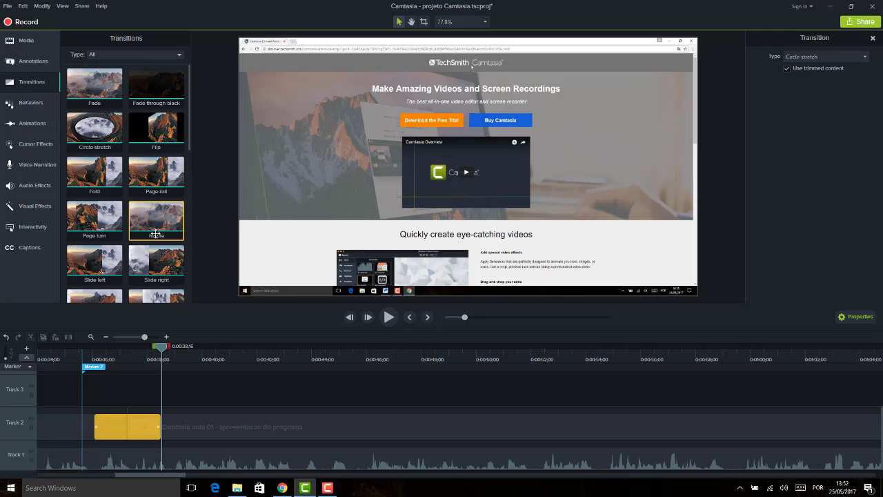
# Change the transition between the first two clips to Ripple and play it back
pyautogui.moveTo(157, 218); pyautogui.dragTo(128, 428)
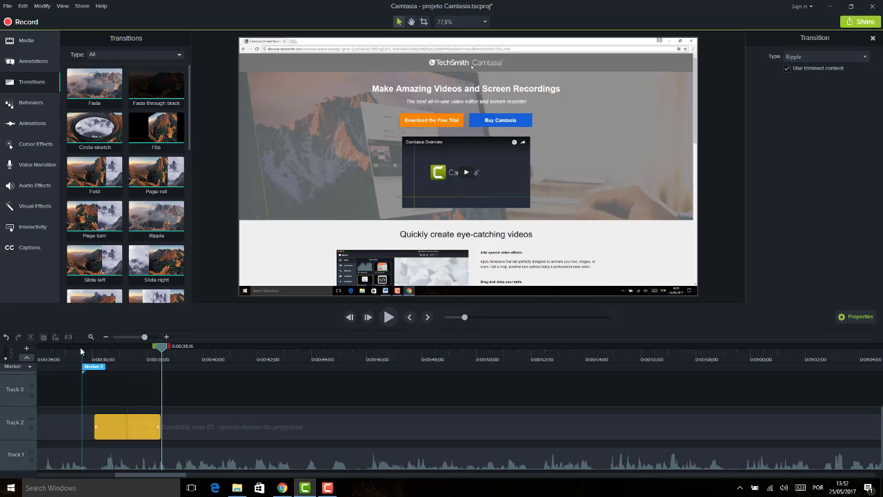
pyautogui.click(81, 354)
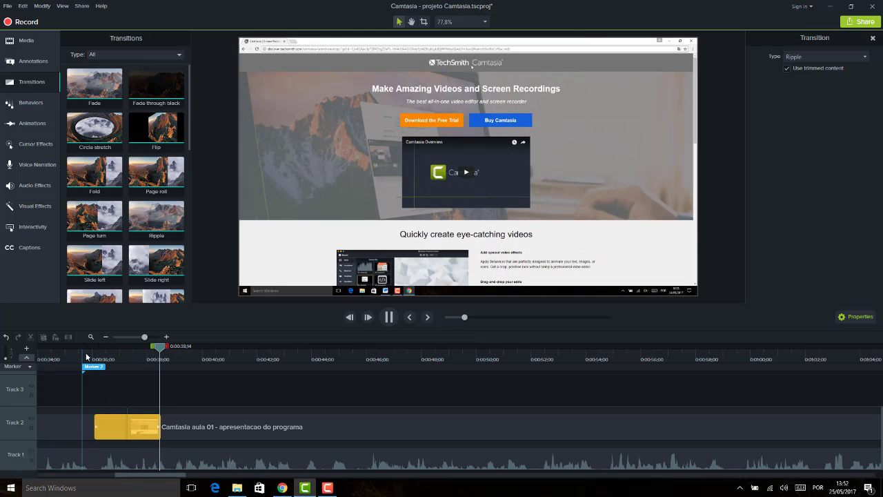
pyautogui.press('space')
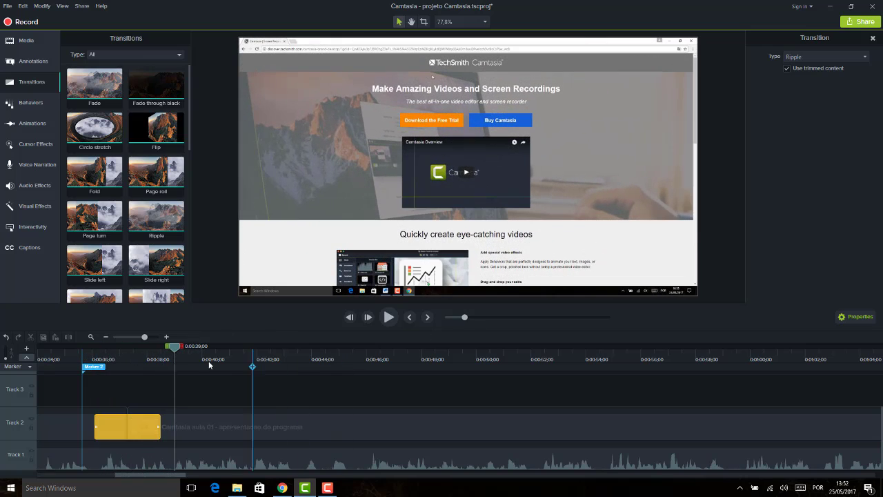
# Add a Slide right transition between the second and third Track 2 clips, extend it to about 0:02:12, and play it
pyautogui.click(133, 337)
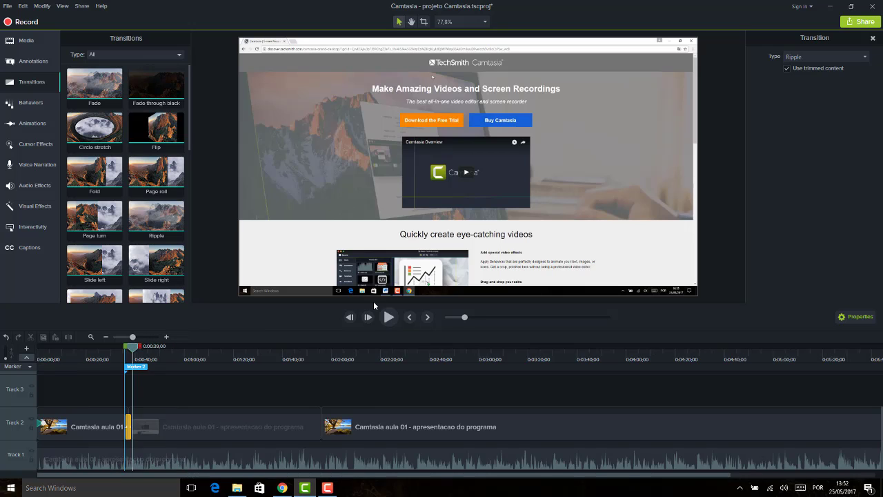
pyautogui.click(316, 353)
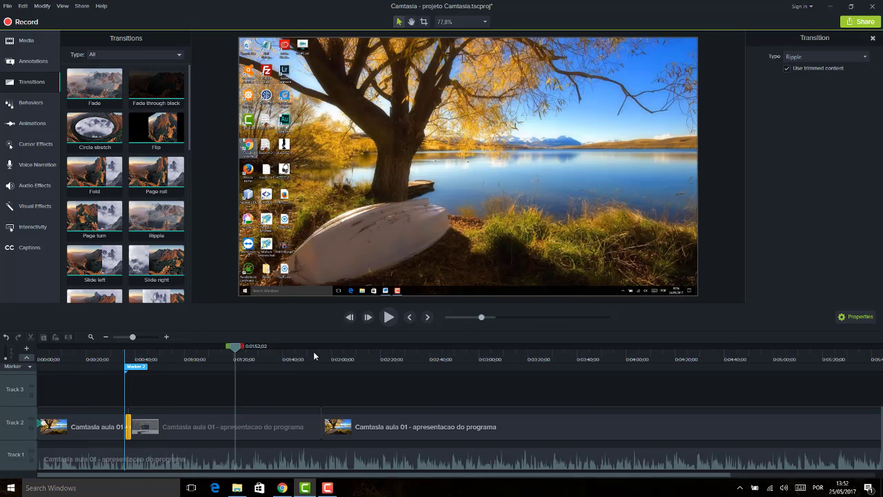
pyautogui.moveTo(318, 354); pyautogui.dragTo(328, 351)
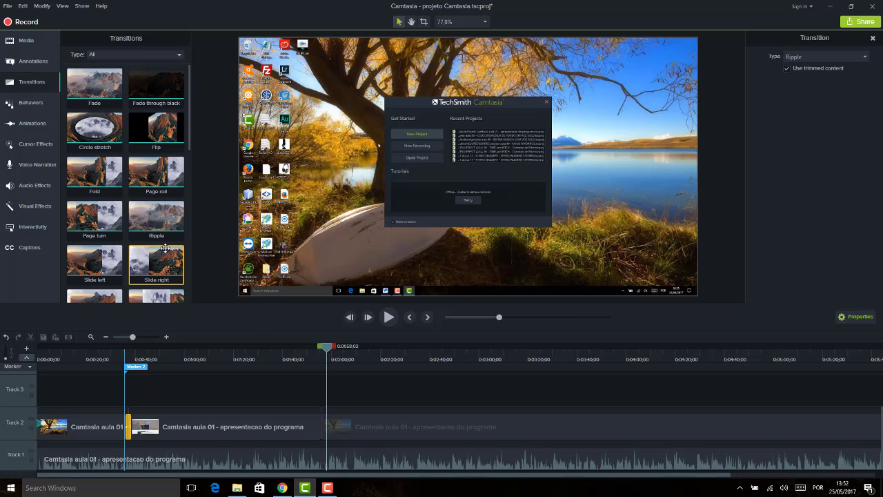
pyautogui.moveTo(174, 261); pyautogui.dragTo(361, 417)
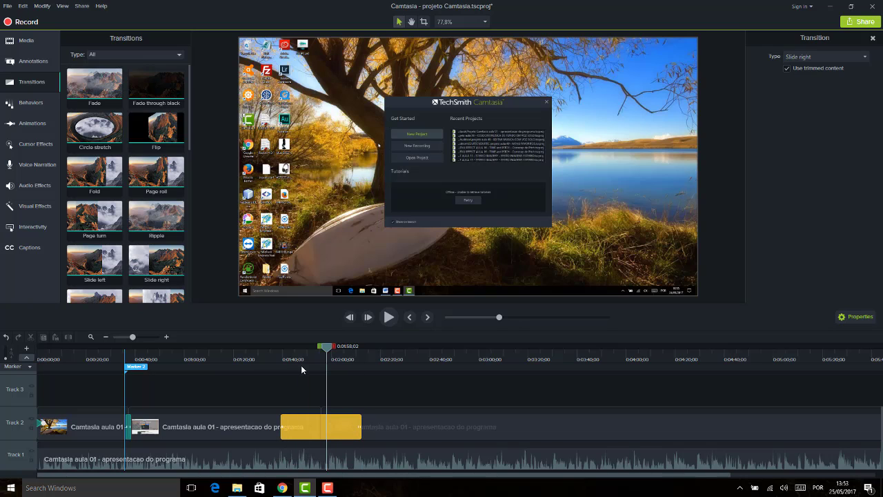
pyautogui.moveTo(296, 351); pyautogui.dragTo(287, 351)
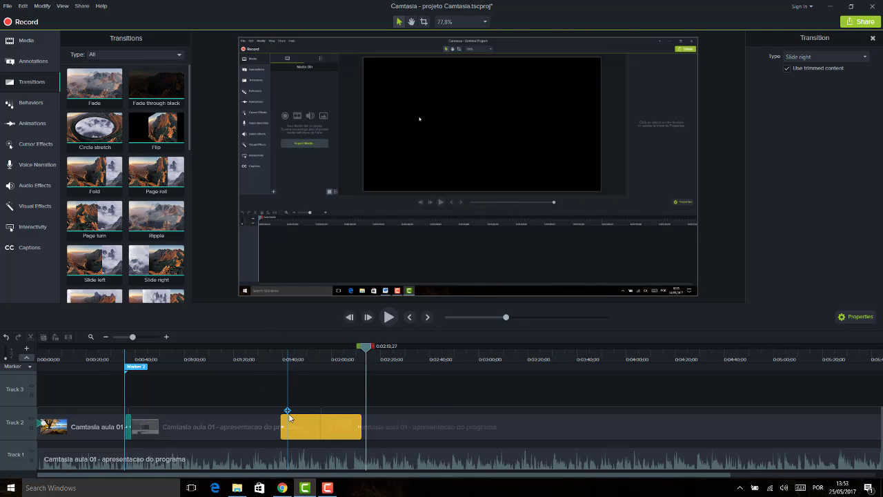
# Remove the Slide right transition and add a marker on the second Track 2 clip at 0:01:42;21
pyautogui.click(289, 360)
pyautogui.press('m')
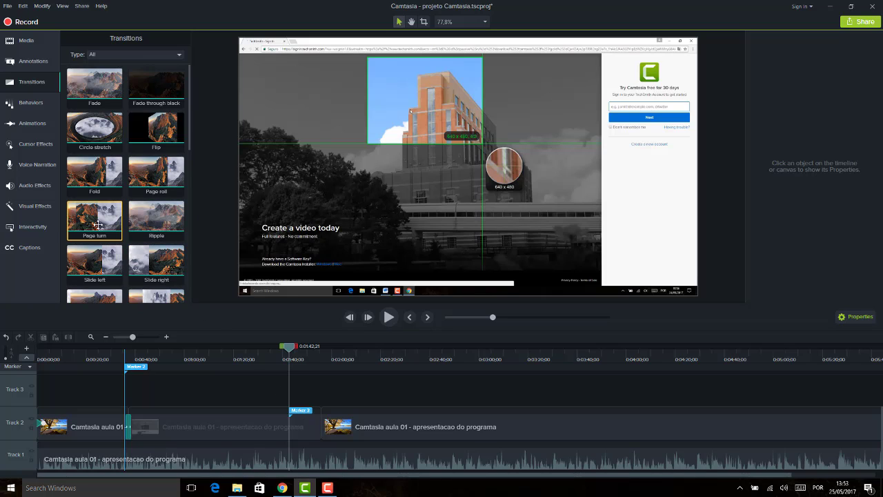
# Add a Page turn transition between the second and third Track 2 clips and play it back
pyautogui.moveTo(100, 222); pyautogui.dragTo(322, 427)
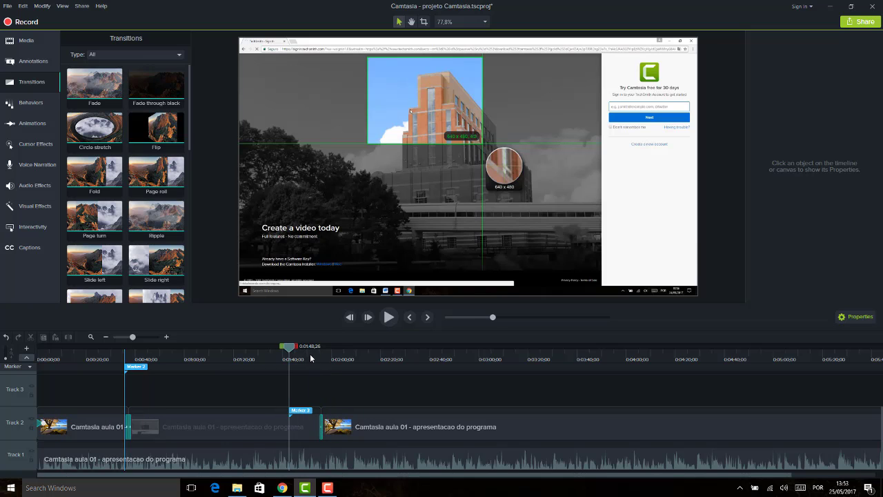
pyautogui.moveTo(311, 358); pyautogui.dragTo(319, 352)
pyautogui.moveTo(321, 351); pyautogui.dragTo(317, 353)
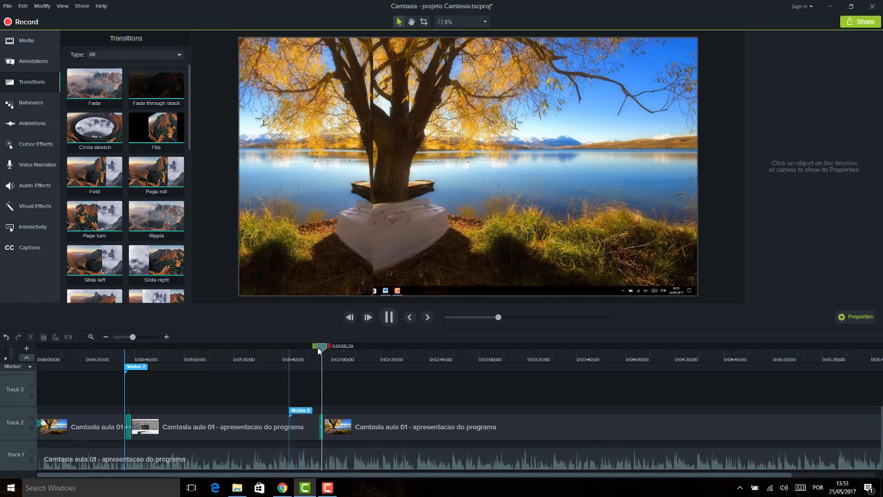
# Delete all clips from Track 1 and Track 2
pyautogui.moveTo(376, 404); pyautogui.dragTo(72, 470)
pyautogui.press('Delete')
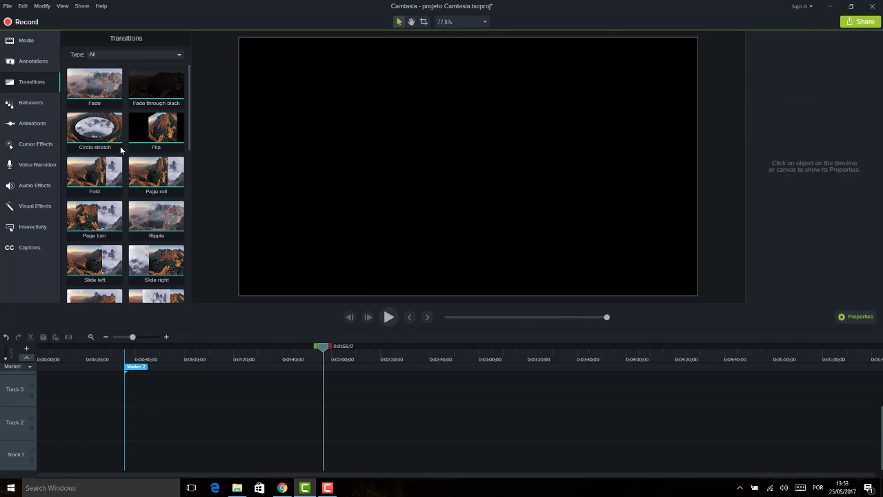
# Place fourteen nature images from the Media Bin in sequence at the start of Track 2, leaving out the dark nature-hd-backg image
pyautogui.click(28, 42)
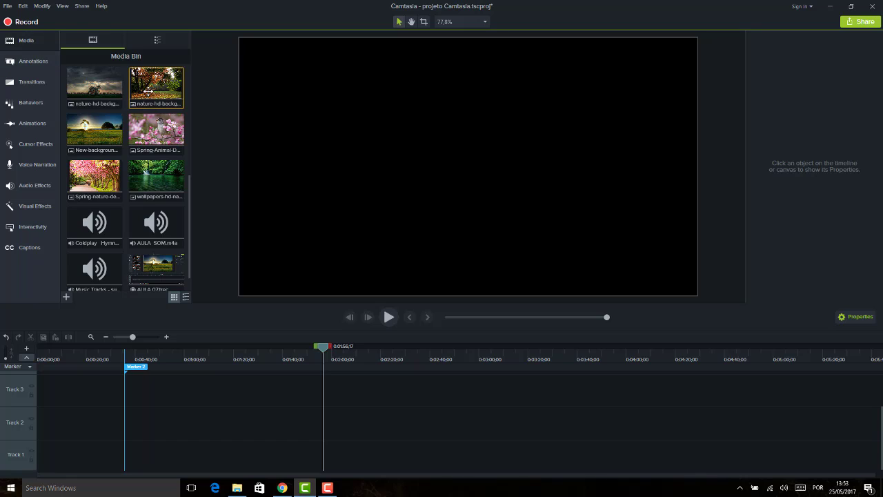
pyautogui.keyDown('ctrl'); pyautogui.click(95, 135); pyautogui.keyUp('ctrl')
pyautogui.keyDown('ctrl'); pyautogui.click(156, 181); pyautogui.keyUp('ctrl')
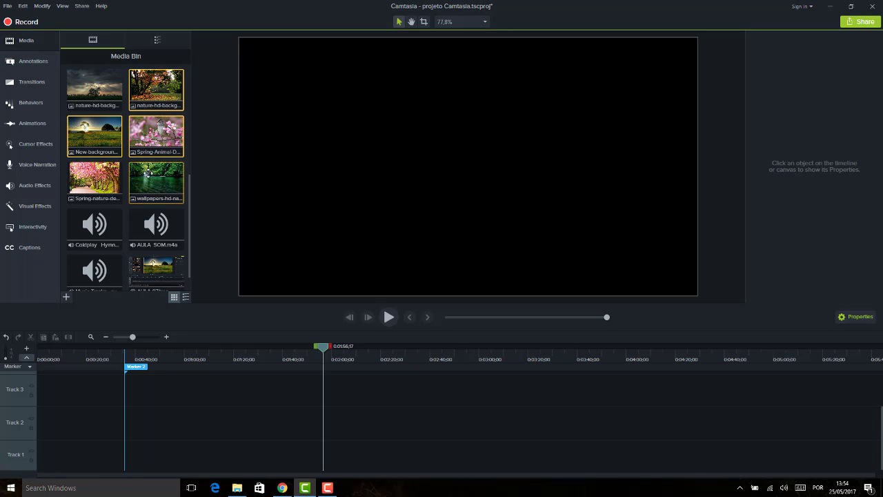
pyautogui.keyDown('ctrl'); pyautogui.click(95, 181); pyautogui.keyUp('ctrl')
pyautogui.keyDown('ctrl'); pyautogui.click(163, 266); pyautogui.keyUp('ctrl')
pyautogui.scroll(-1, 164, 266)
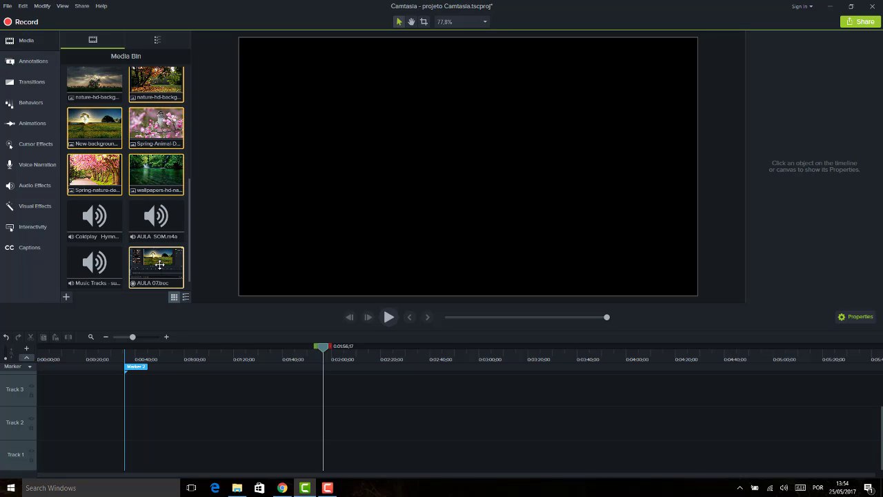
pyautogui.moveTo(188, 202); pyautogui.dragTo(191, 138)
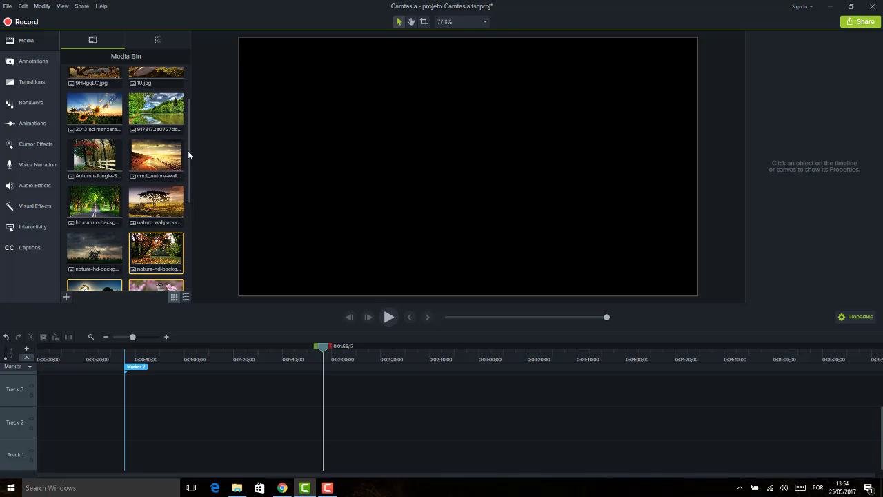
pyautogui.keyDown('ctrl'); pyautogui.click(156, 159); pyautogui.keyUp('ctrl')
pyautogui.keyDown('ctrl'); pyautogui.click(94, 159); pyautogui.keyUp('ctrl')
pyautogui.keyDown('ctrl'); pyautogui.click(94, 112); pyautogui.keyUp('ctrl')
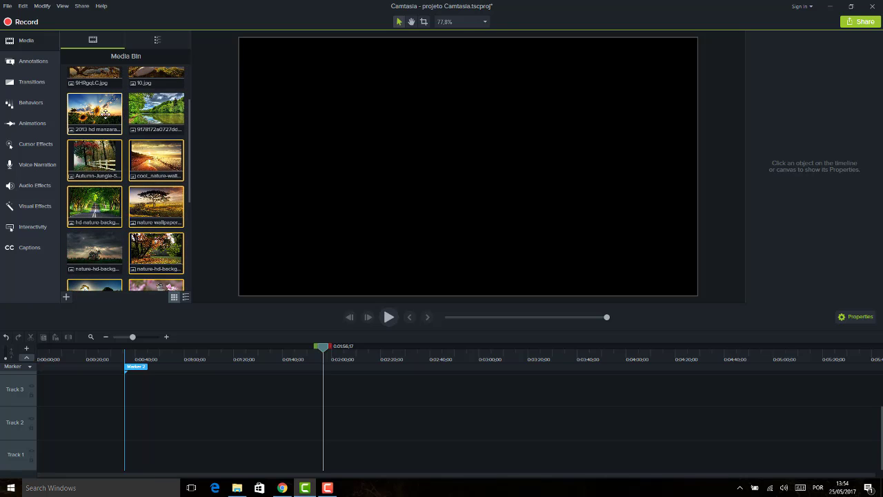
pyautogui.keyDown('ctrl'); pyautogui.click(156, 112); pyautogui.keyUp('ctrl')
pyautogui.moveTo(190, 184); pyautogui.dragTo(189, 131)
pyautogui.keyDown('ctrl'); pyautogui.click(156, 135); pyautogui.keyUp('ctrl')
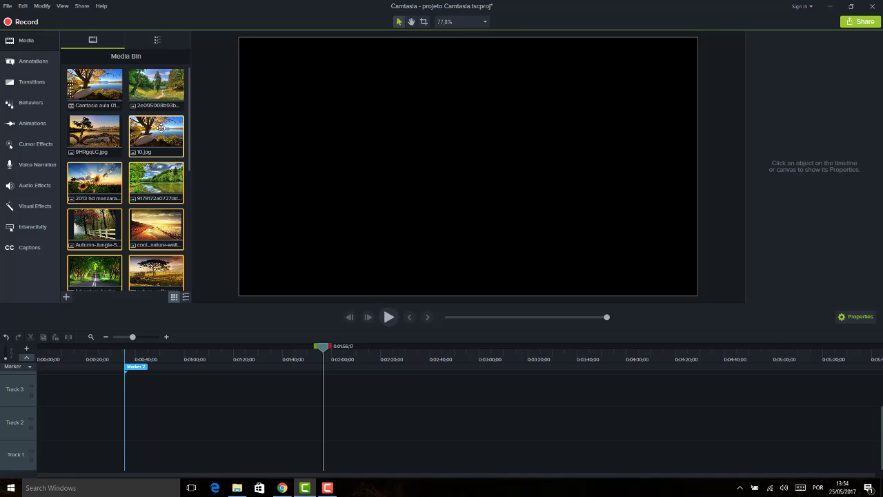
pyautogui.keyDown('ctrl'); pyautogui.click(95, 134); pyautogui.keyUp('ctrl')
pyautogui.keyDown('ctrl'); pyautogui.click(153, 98); pyautogui.keyUp('ctrl')
pyautogui.moveTo(153, 99); pyautogui.dragTo(19, 425)
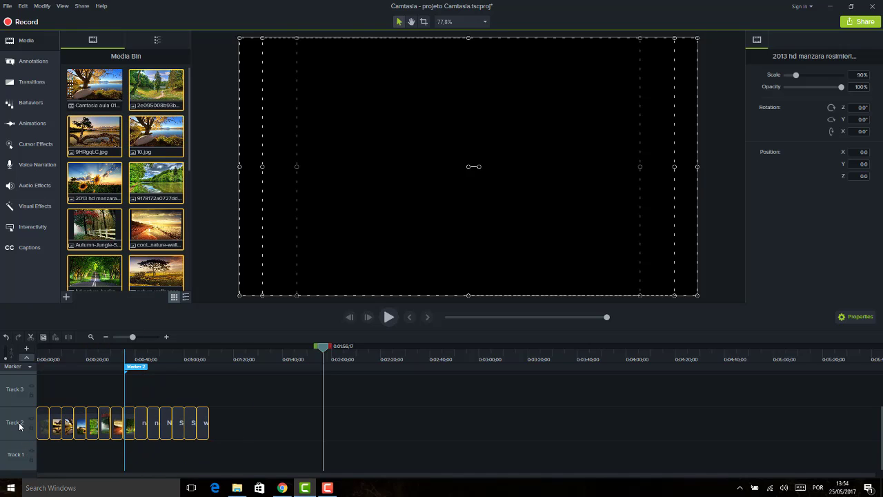
# Try to apply the Circle stretch transition to all the selected Track 2 images at once
pyautogui.moveTo(76, 356); pyautogui.dragTo(54, 357)
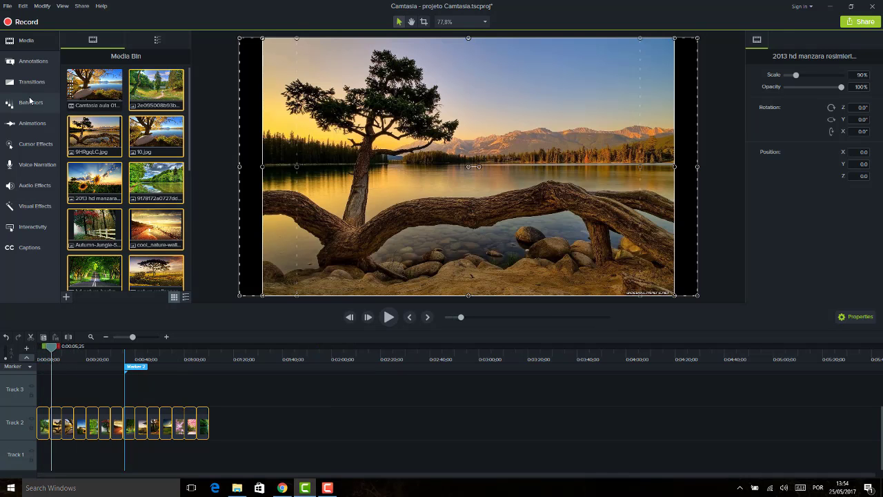
pyautogui.click(31, 82)
pyautogui.moveTo(87, 120); pyautogui.dragTo(55, 424)
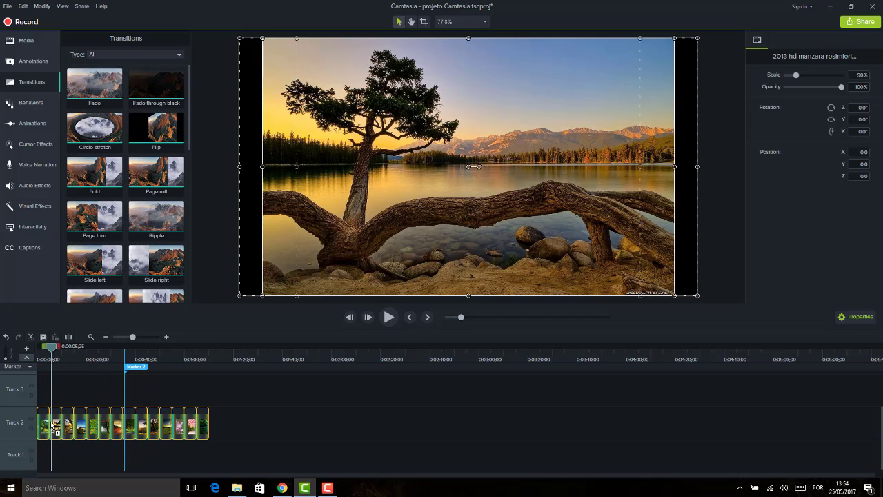
pyautogui.moveTo(54, 425); pyautogui.dragTo(55, 424)
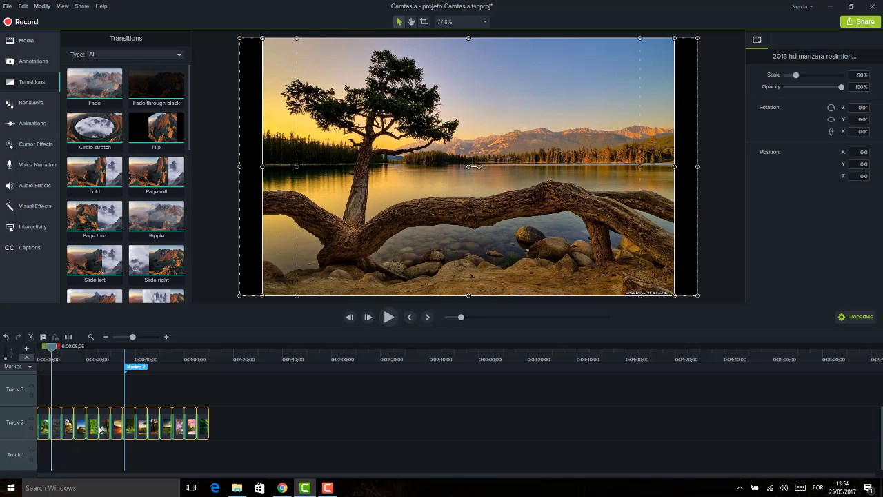
pyautogui.click(301, 411)
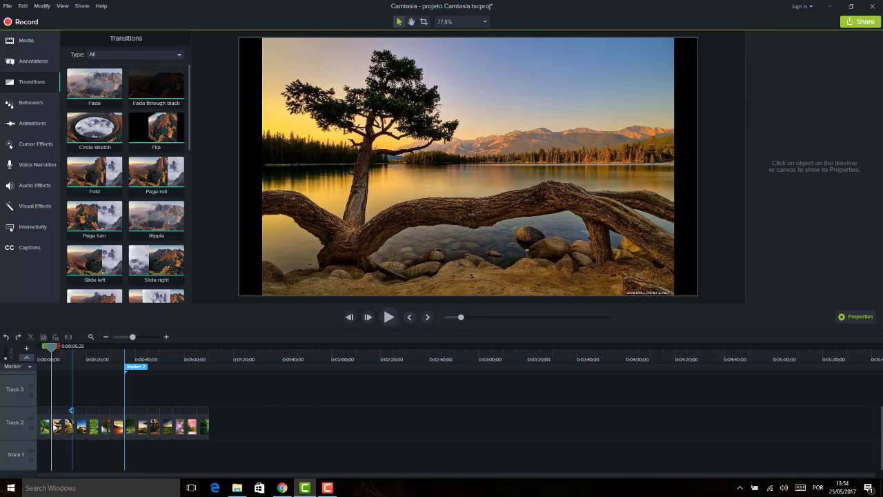
# Add individual transitions between the first seven Track 2 images, including Flip, Fold, Ripple and Slide left
pyautogui.click(44, 432)
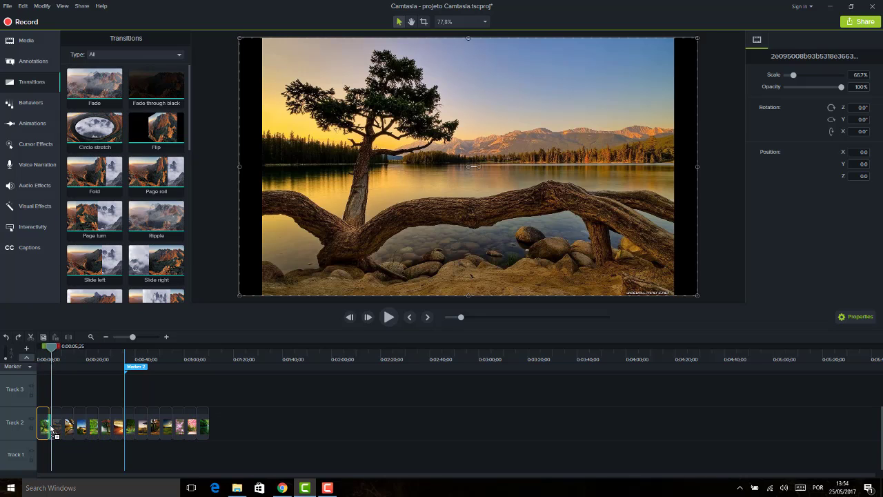
pyautogui.moveTo(152, 131); pyautogui.dragTo(76, 415)
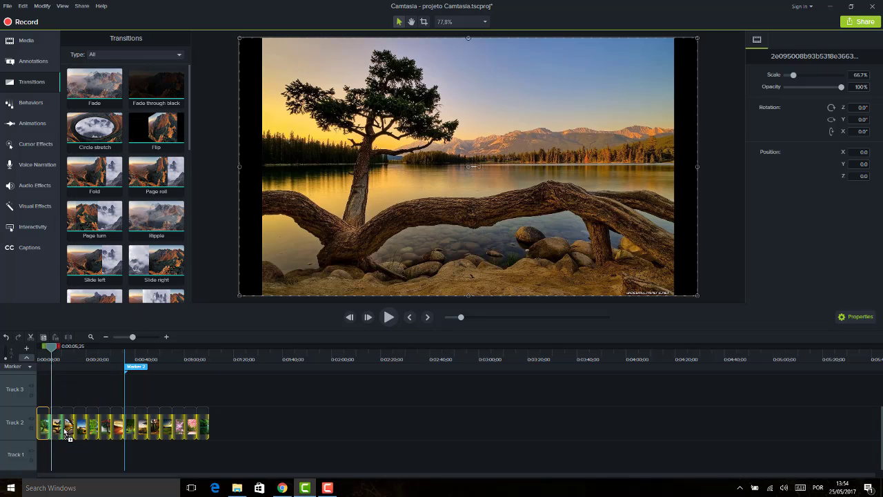
pyautogui.moveTo(91, 196); pyautogui.dragTo(78, 429)
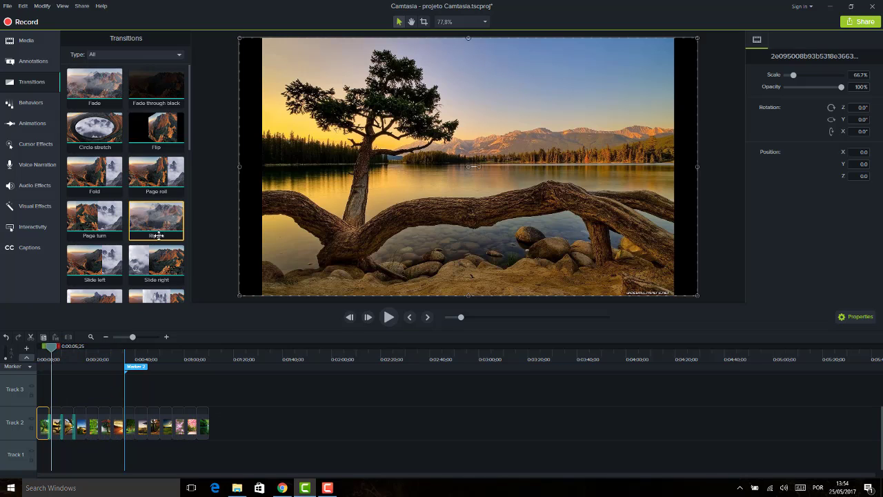
pyautogui.moveTo(151, 217); pyautogui.dragTo(93, 429)
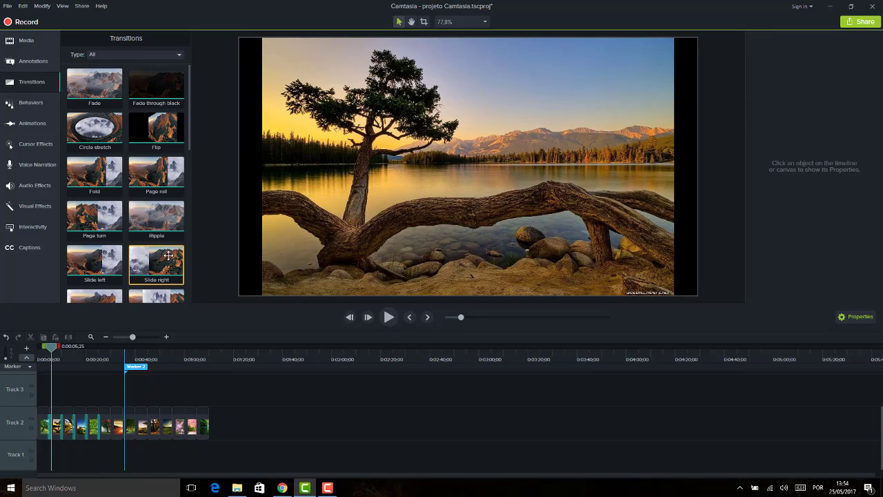
pyautogui.moveTo(95, 254); pyautogui.dragTo(115, 436)
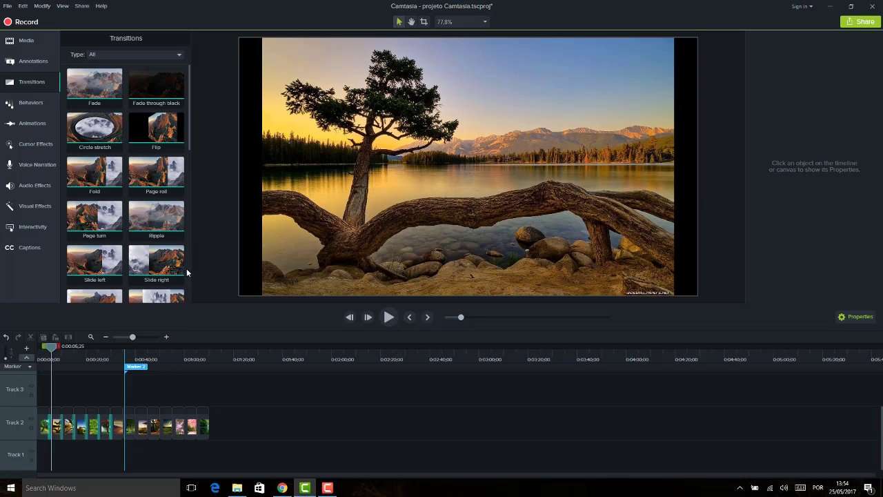
# Add individual transitions between the seventh and twelfth Track 2 images, including Blinds and Wheel
pyautogui.scroll(-3, 191, 177)
pyautogui.scroll(-2, 194, 177)
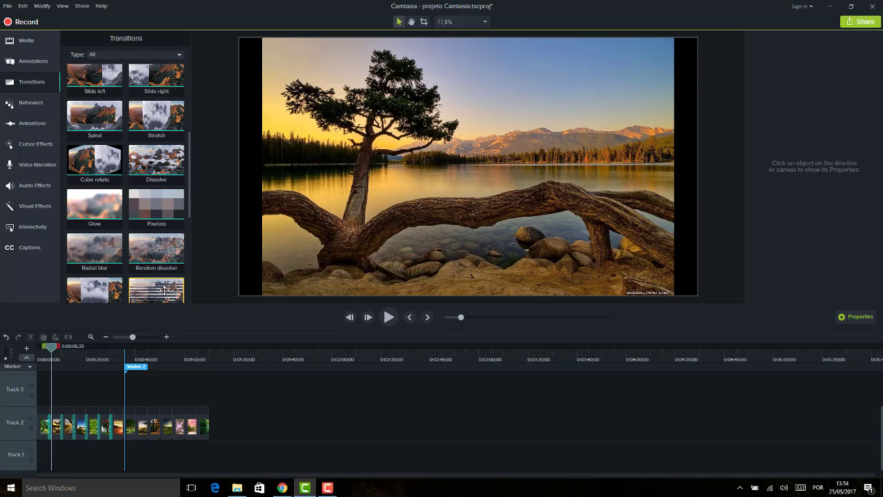
pyautogui.moveTo(164, 290); pyautogui.dragTo(126, 437)
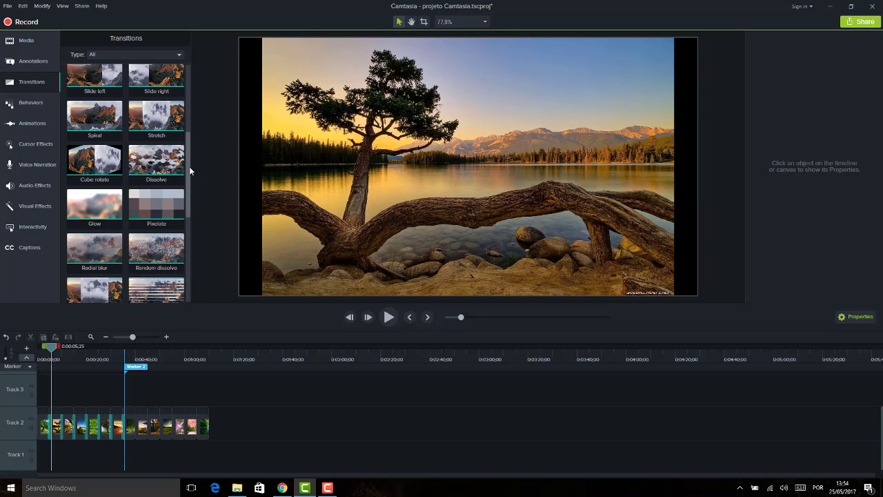
pyautogui.moveTo(191, 171); pyautogui.dragTo(189, 229)
pyautogui.moveTo(95, 165); pyautogui.dragTo(158, 425)
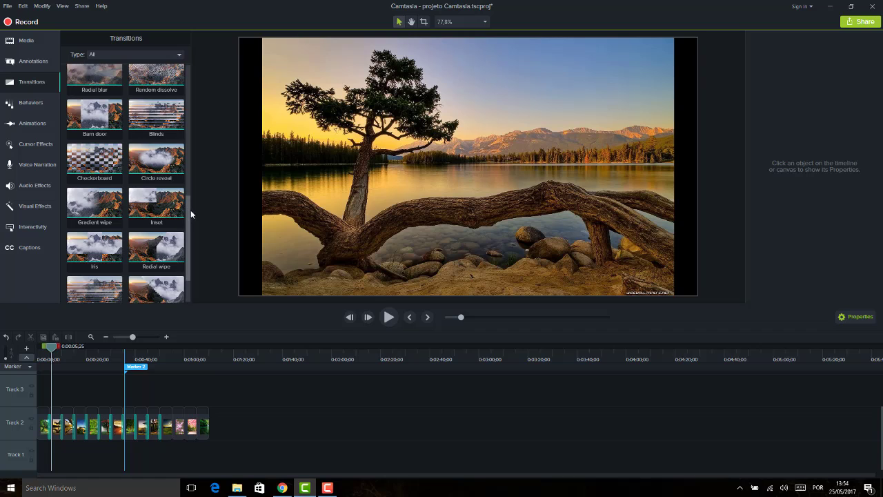
pyautogui.scroll(-2, 190, 210)
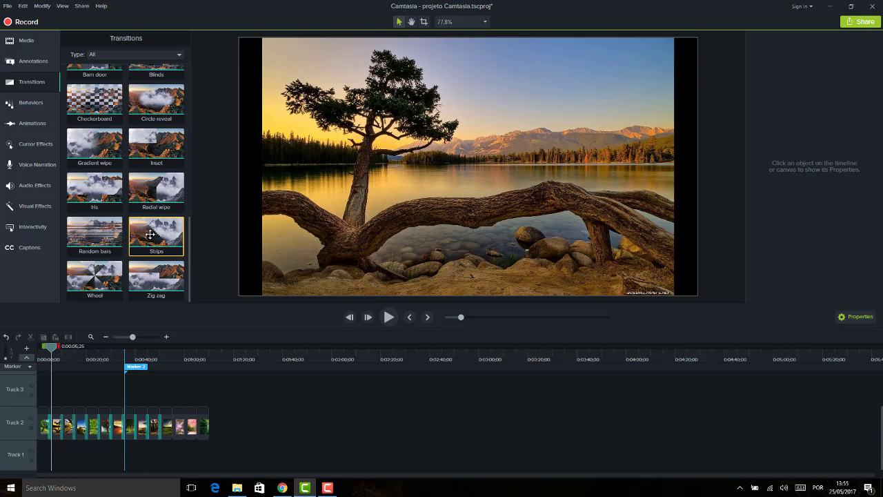
pyautogui.moveTo(112, 265); pyautogui.dragTo(147, 359)
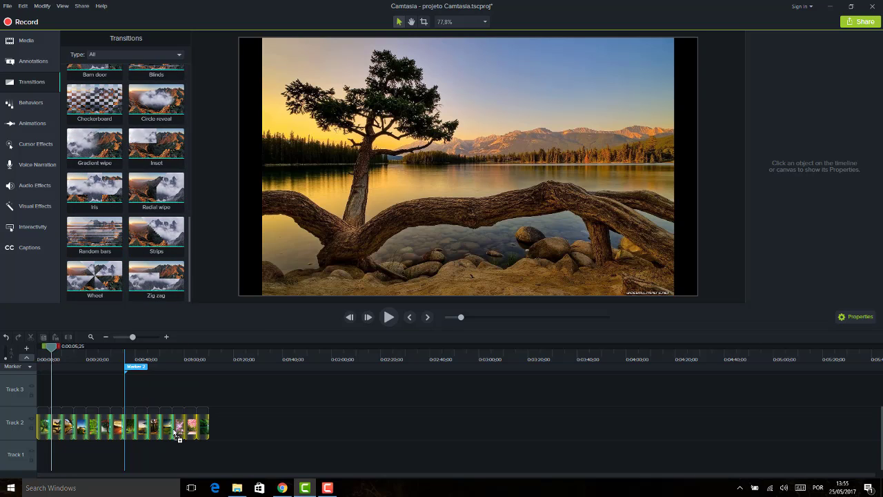
pyautogui.moveTo(175, 428); pyautogui.dragTo(177, 428)
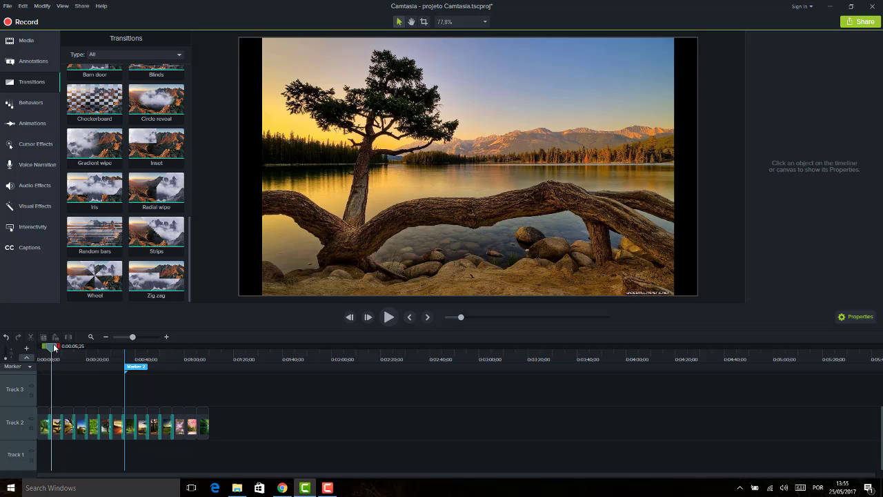
# Play the image sequence on Track 2 from the second image to review its transitions
pyautogui.moveTo(55, 347); pyautogui.dragTo(50, 349)
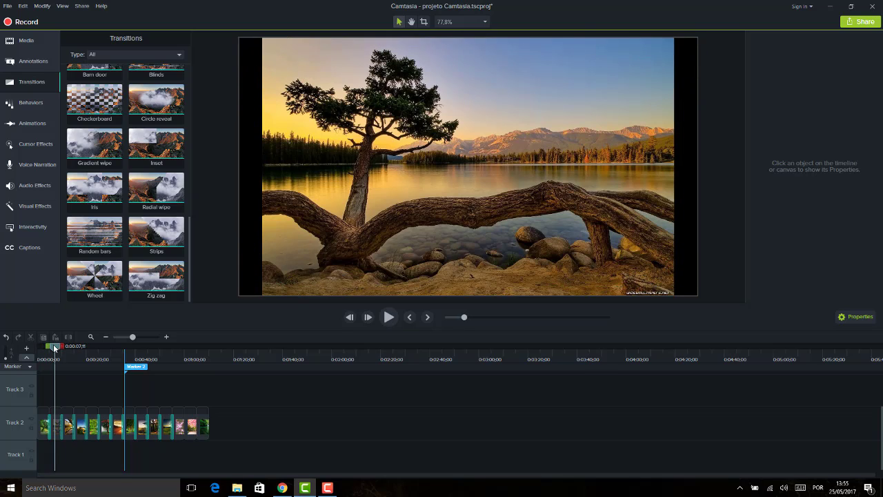
pyautogui.moveTo(55, 347); pyautogui.dragTo(58, 348)
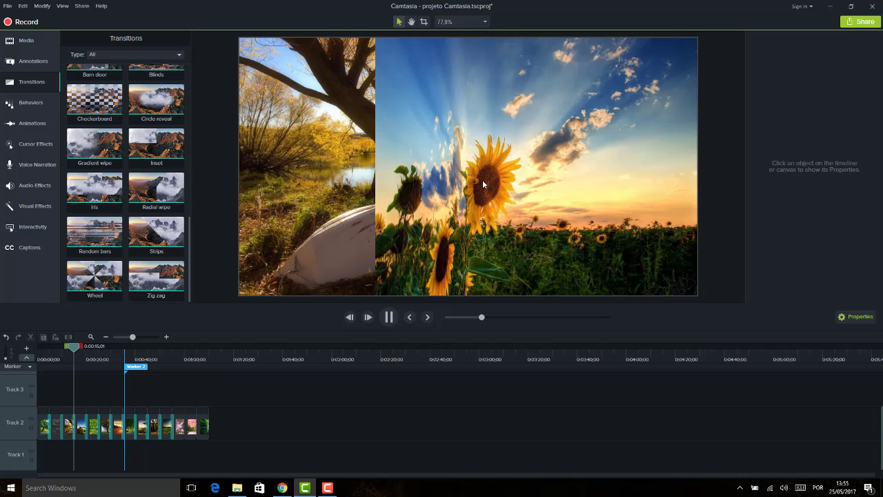
pyautogui.press('space')
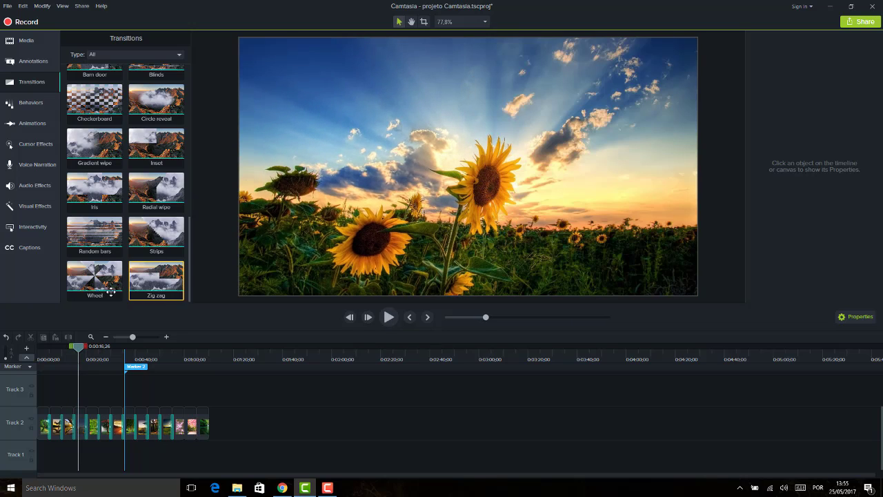
# Remove the Ripple transition between the fourth and fifth Track 2 images and play the plain cut from 0:00:19;02
pyautogui.moveTo(77, 349); pyautogui.dragTo(84, 349)
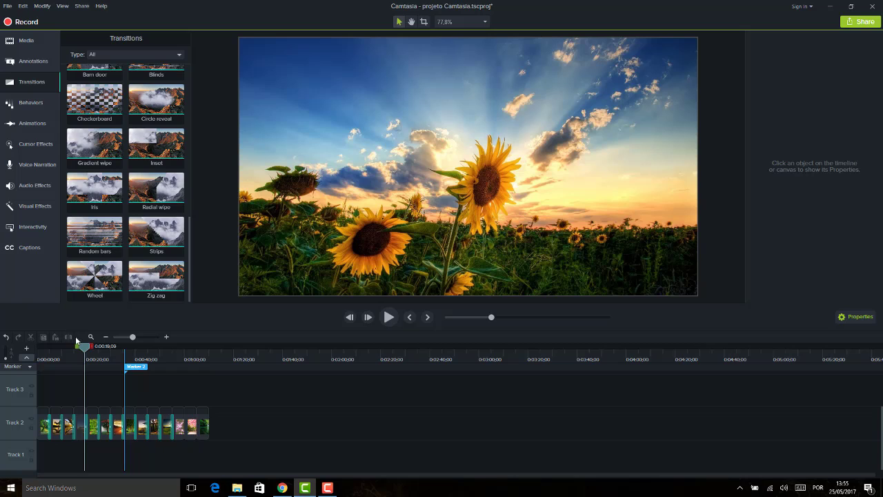
pyautogui.click(43, 422)
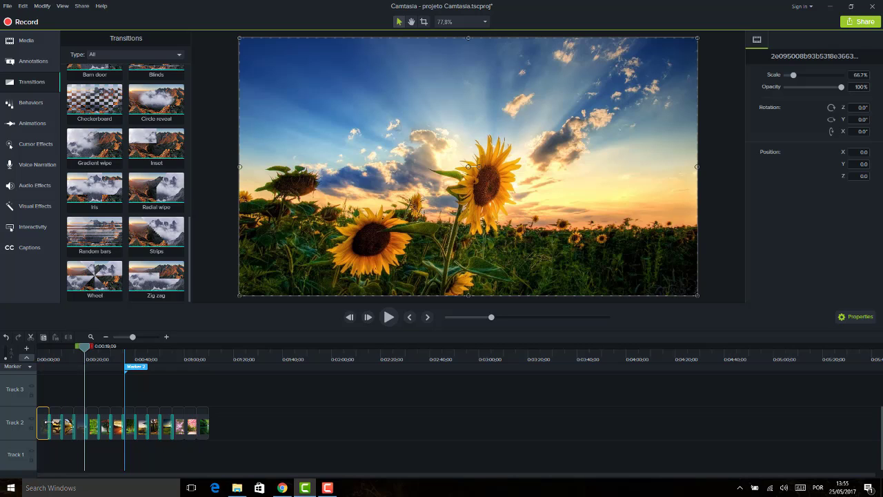
pyautogui.click(50, 421)
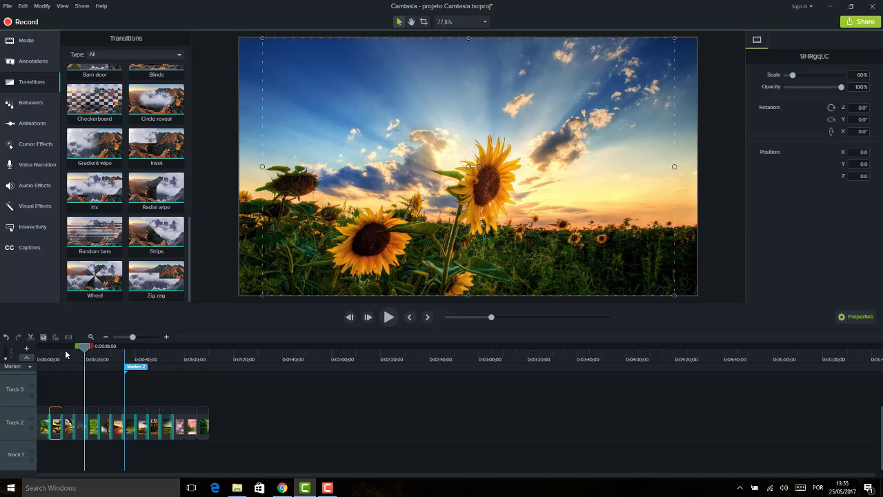
pyautogui.click(144, 337)
pyautogui.click(66, 422)
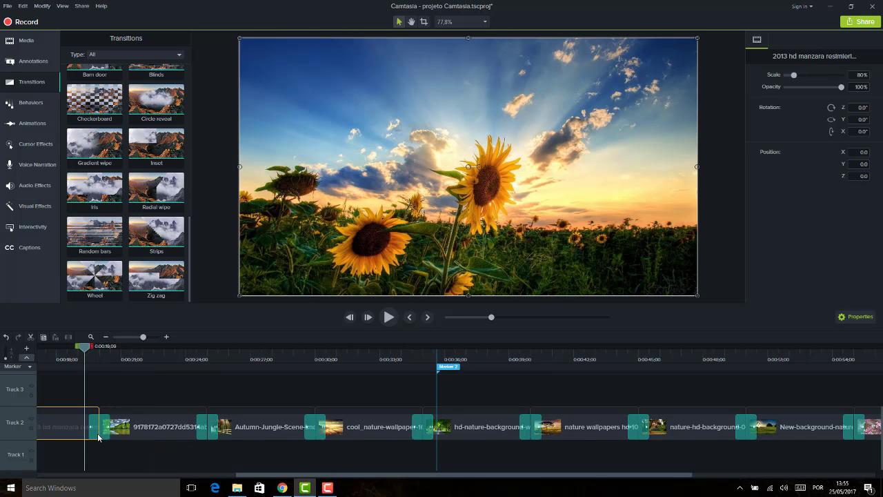
pyautogui.click(101, 434)
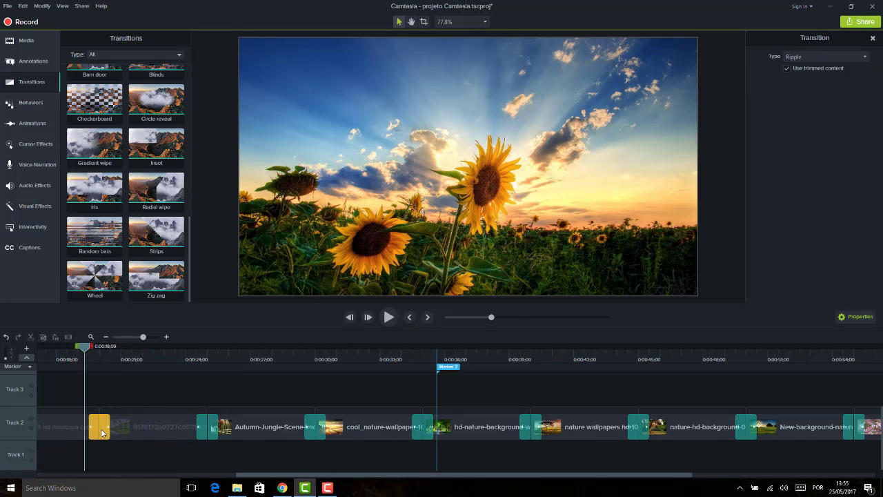
pyautogui.press('Delete')
pyautogui.click(80, 362)
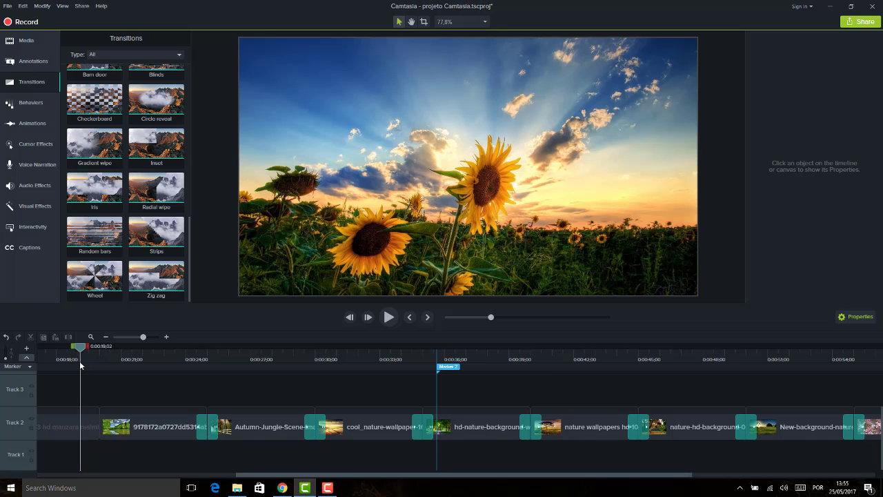
pyautogui.press('space')
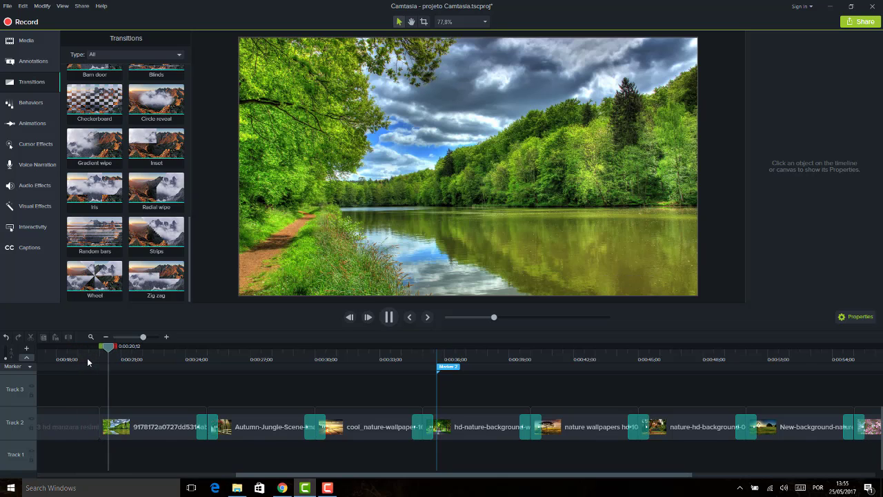
# Add a Fade through black transition between the fourth and fifth Track 2 images and play it
pyautogui.press('space')
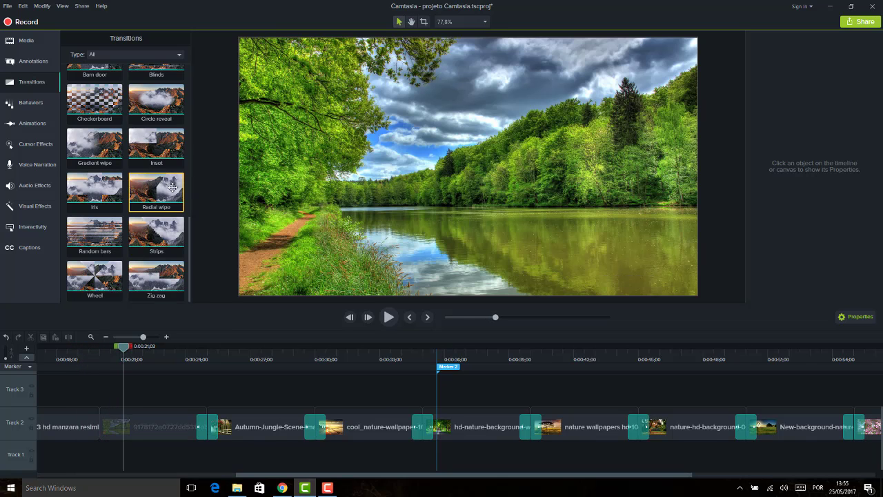
pyautogui.moveTo(191, 242); pyautogui.dragTo(198, 82)
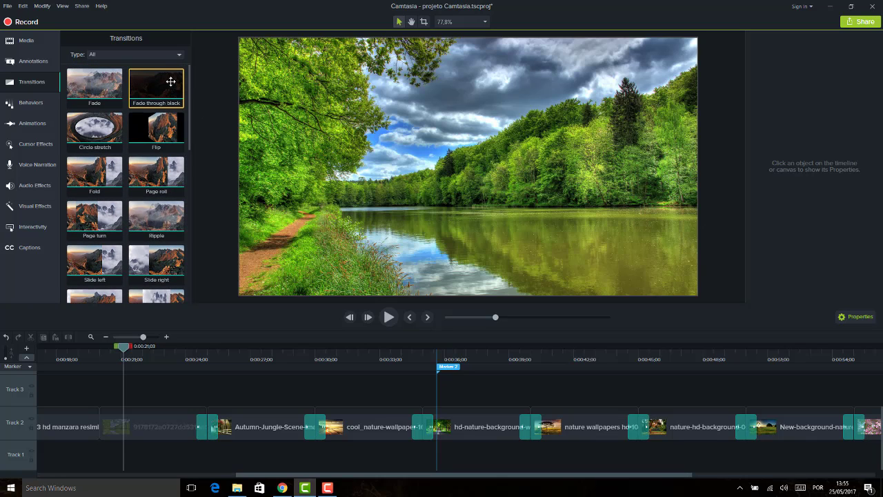
pyautogui.moveTo(150, 84); pyautogui.dragTo(102, 415)
pyautogui.click(73, 357)
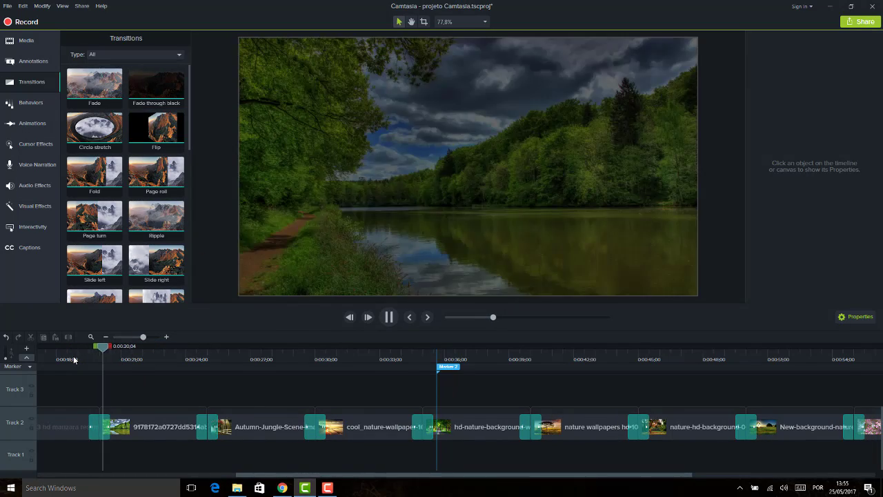
pyautogui.press('space')
pyautogui.click(97, 424)
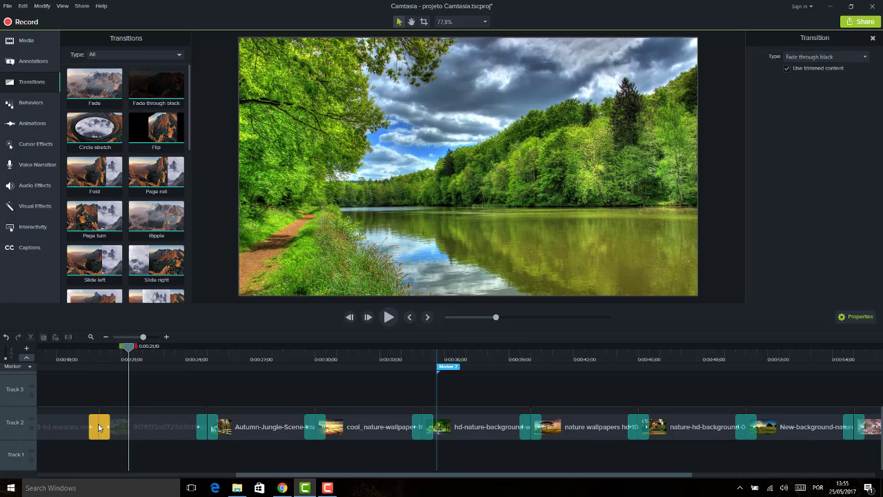
pyautogui.click(75, 350)
pyautogui.press('space')
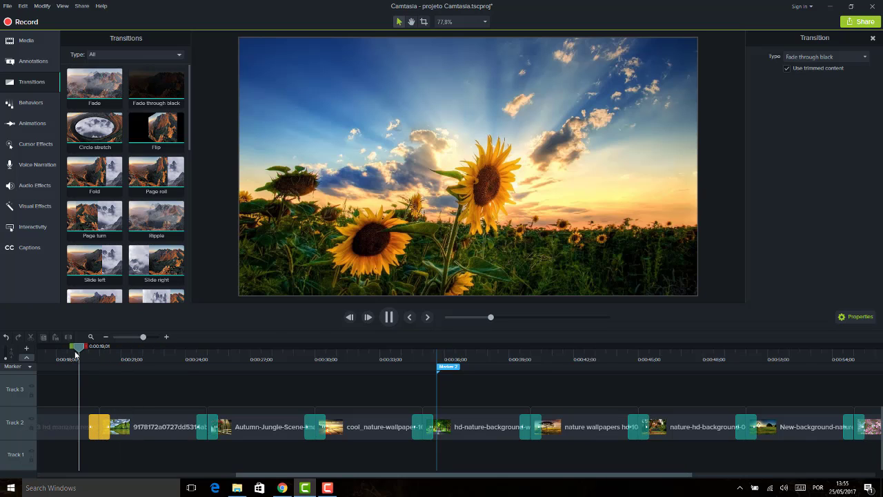
# Remove the Fade through black transition, add Fade at the same cut between the fourth and fifth images, and play it
pyautogui.click(102, 430)
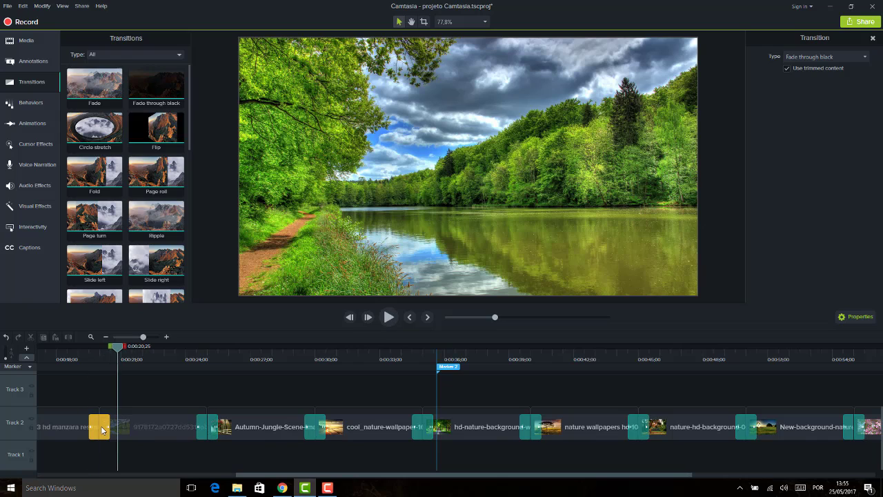
pyautogui.press('Delete')
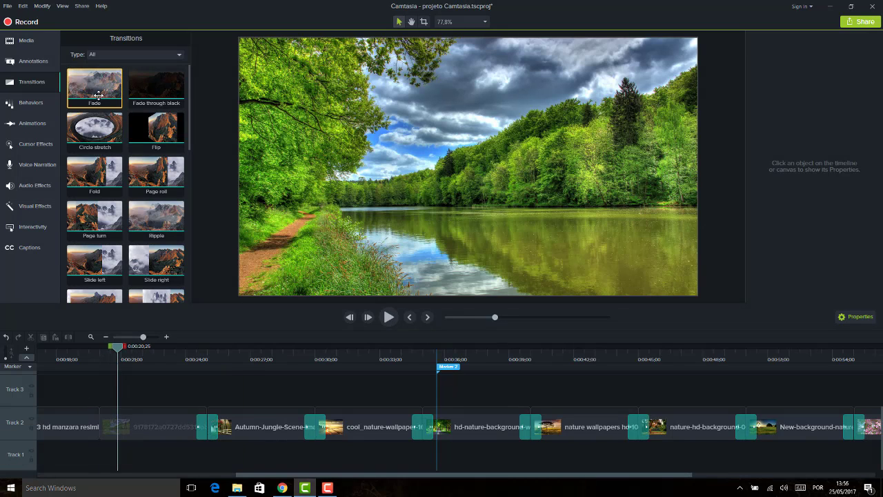
pyautogui.moveTo(102, 87); pyautogui.dragTo(104, 427)
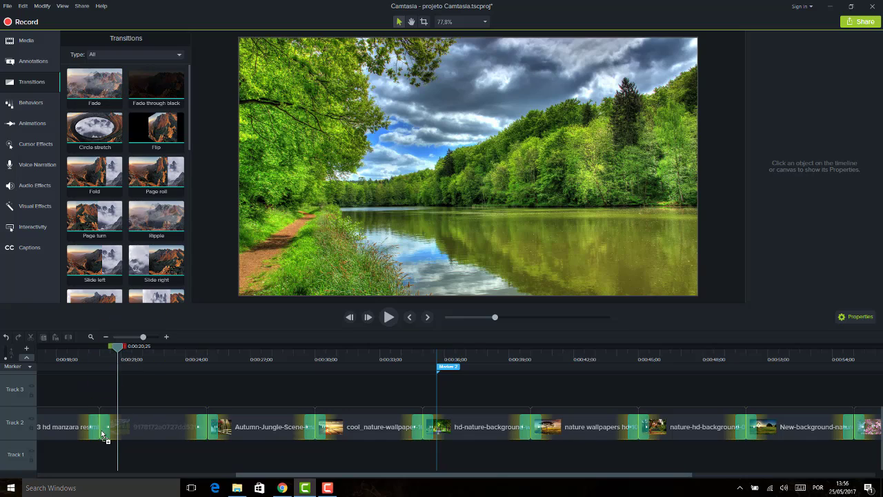
pyautogui.click(82, 359)
pyautogui.press('space')
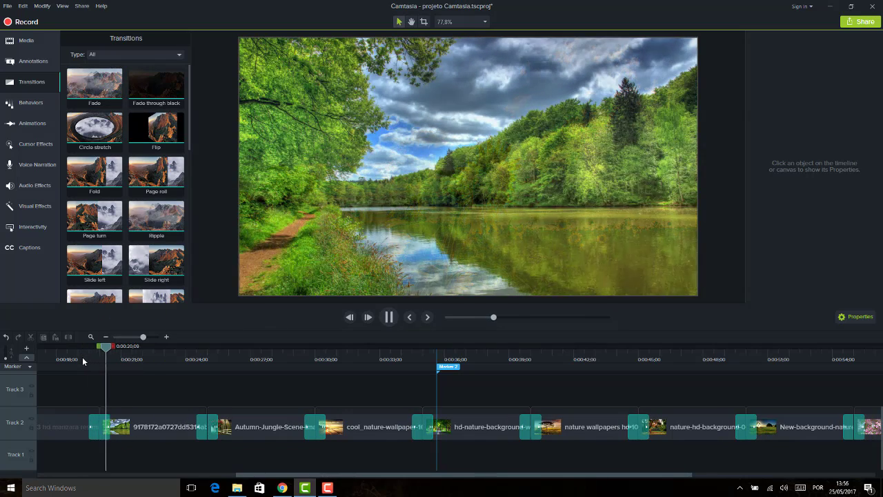
pyautogui.press('space')
pyautogui.click(94, 86)
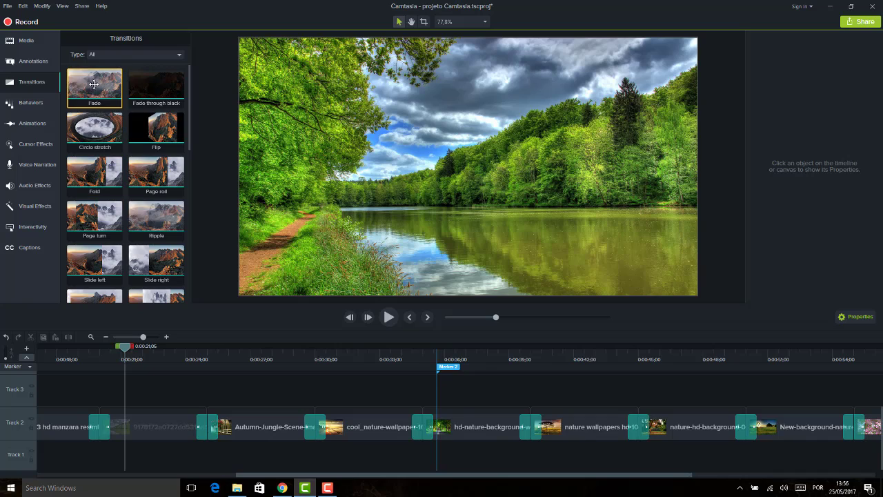
pyautogui.click(83, 358)
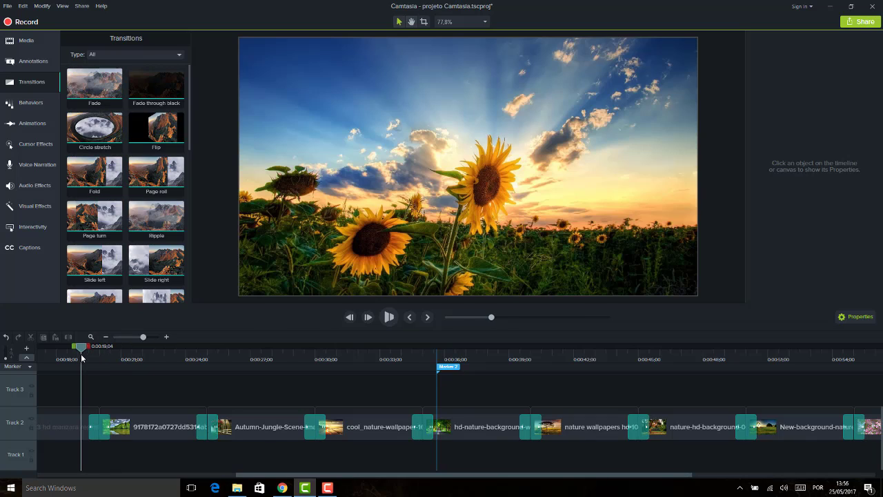
pyautogui.press('space')
# Lengthen the Fade transition between the fourth and fifth Track 2 images and play it from 0:00:18;10
pyautogui.moveTo(110, 422); pyautogui.dragTo(128, 420)
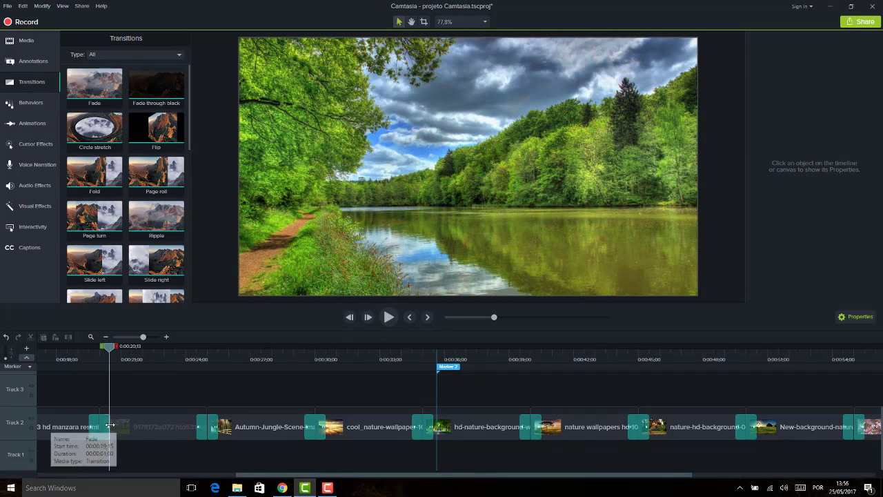
pyautogui.click(65, 360)
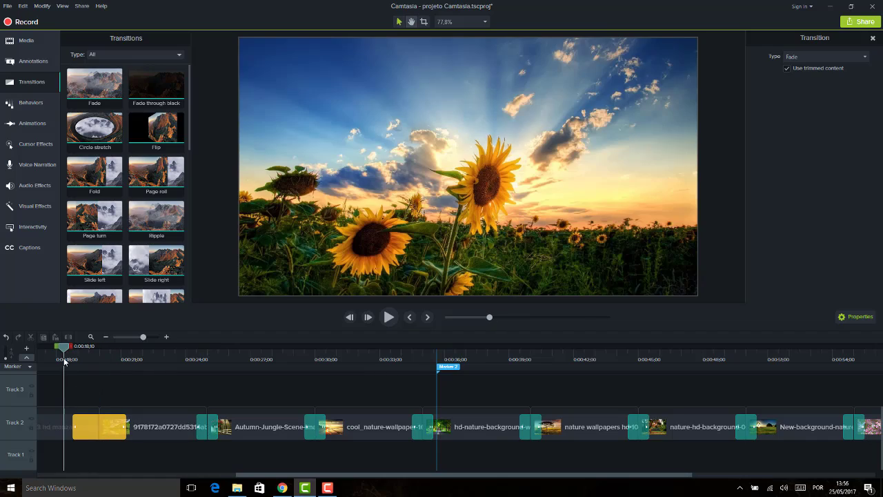
pyautogui.press('space')
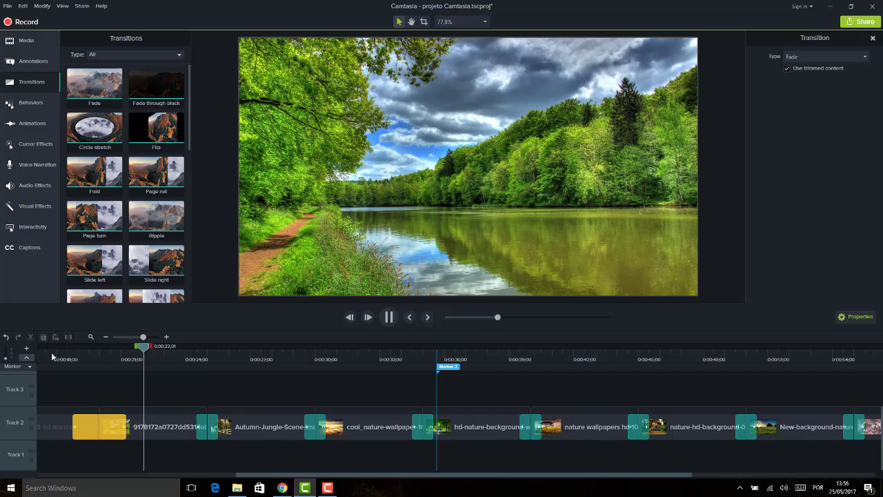
pyautogui.press('space')
# Change the type of the transition between the fourth and fifth Track 2 images to Gradient wipe
pyautogui.moveTo(189, 113); pyautogui.dragTo(198, 294)
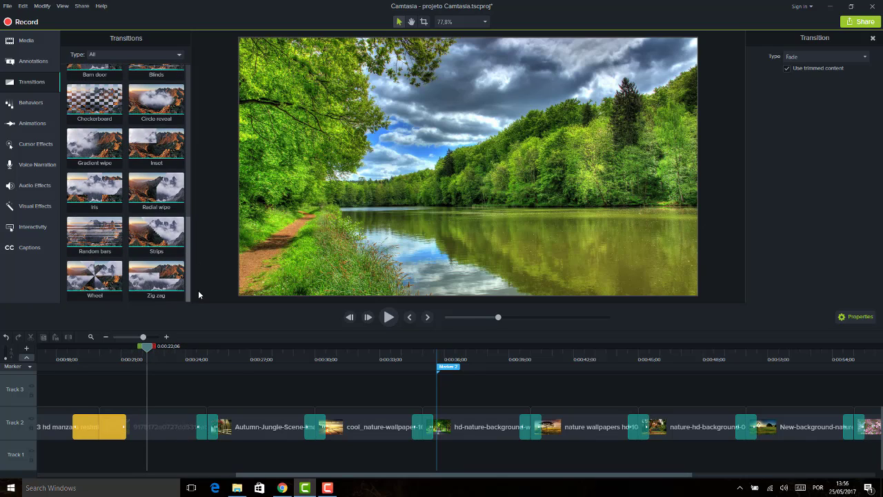
pyautogui.click(98, 427)
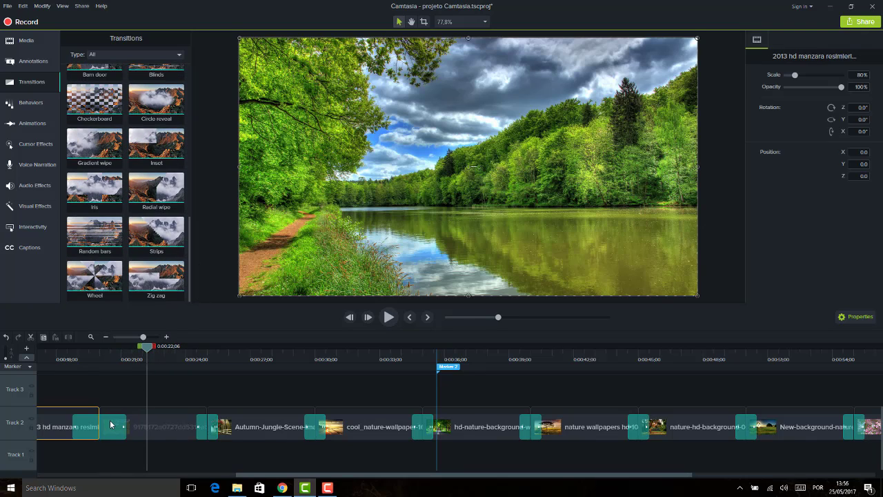
pyautogui.click(110, 424)
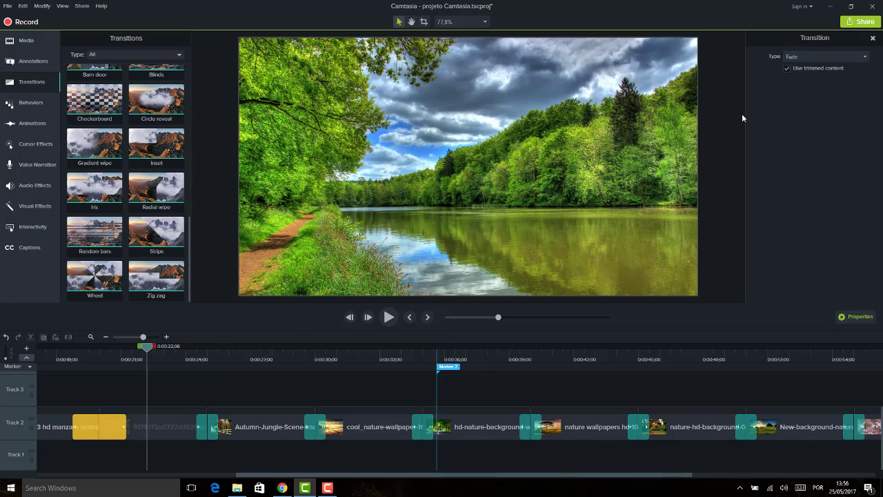
pyautogui.click(858, 57)
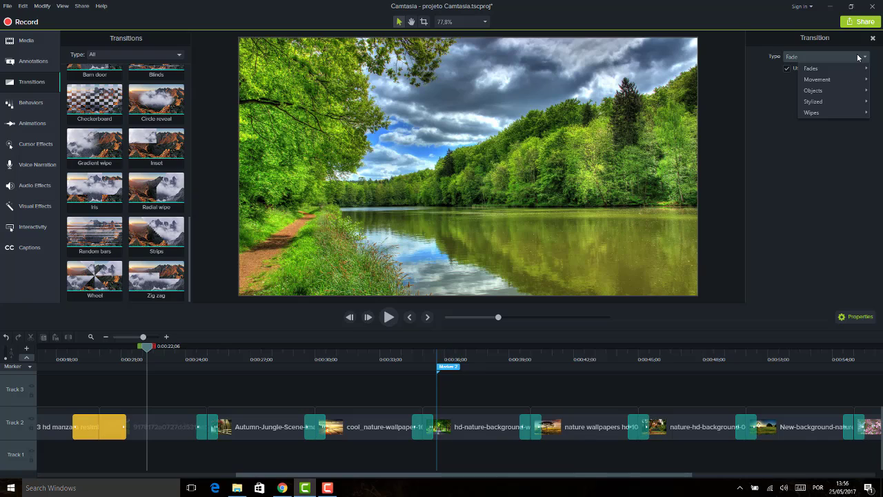
pyautogui.moveTo(809, 71)
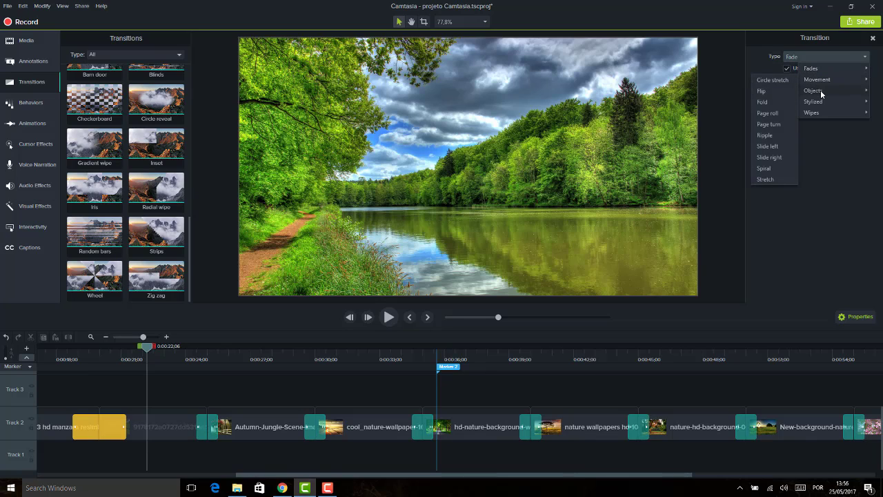
pyautogui.moveTo(821, 93)
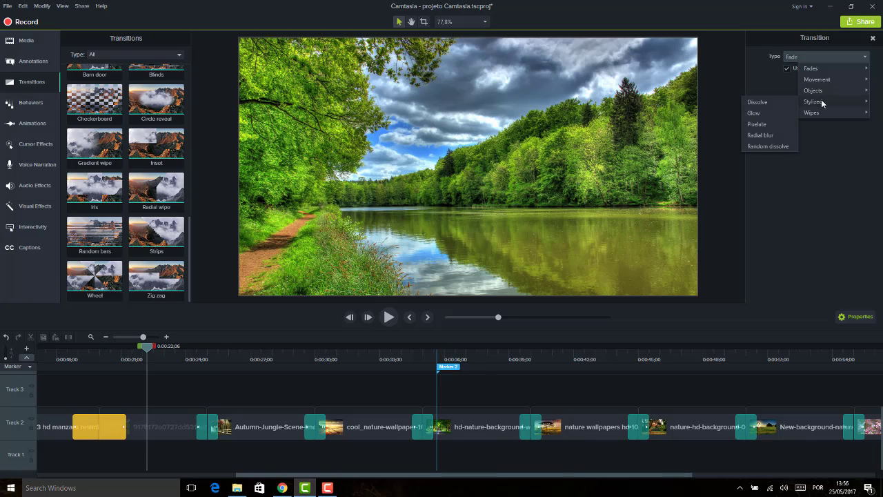
pyautogui.moveTo(821, 114)
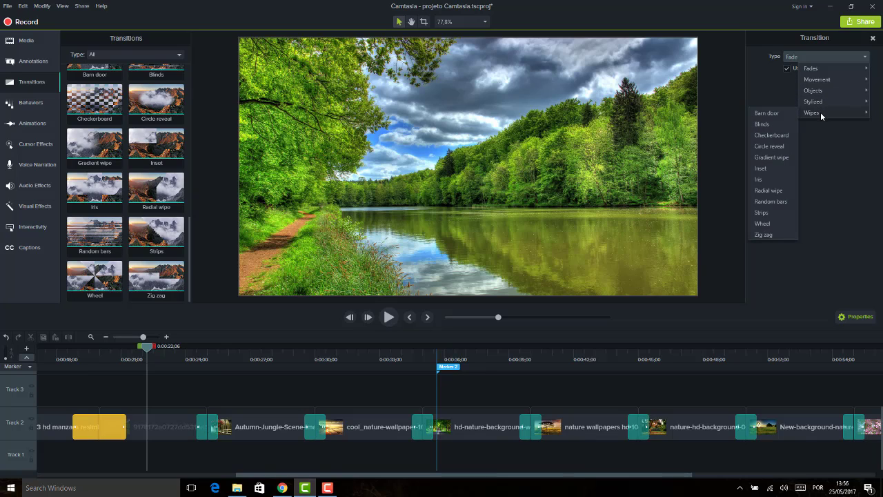
pyautogui.click(783, 156)
# Play the Gradient wipe transition between the fourth and fifth Track 2 images twice to review it
pyautogui.moveTo(116, 354); pyautogui.dragTo(76, 353)
pyautogui.press('space')
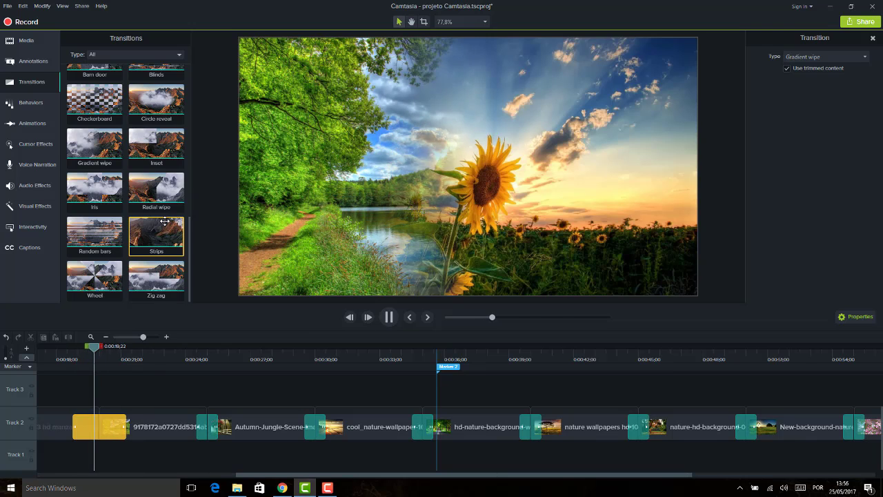
pyautogui.press('space')
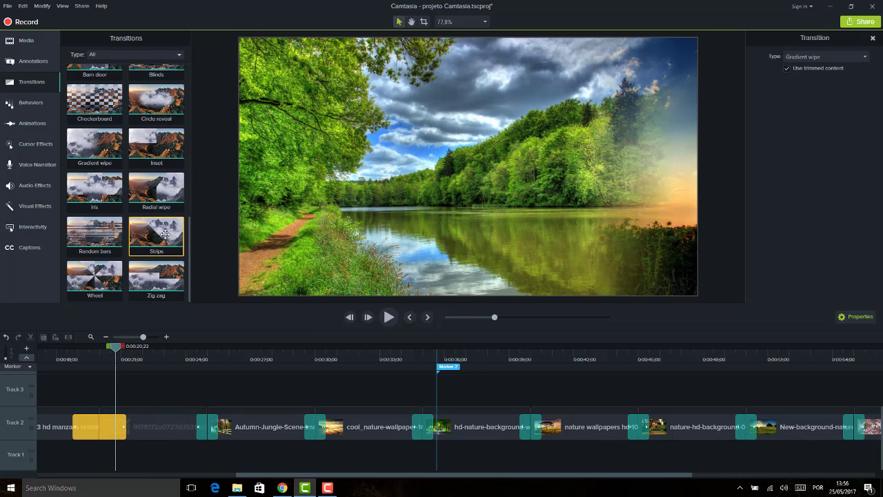
pyautogui.click(63, 357)
pyautogui.press('space')
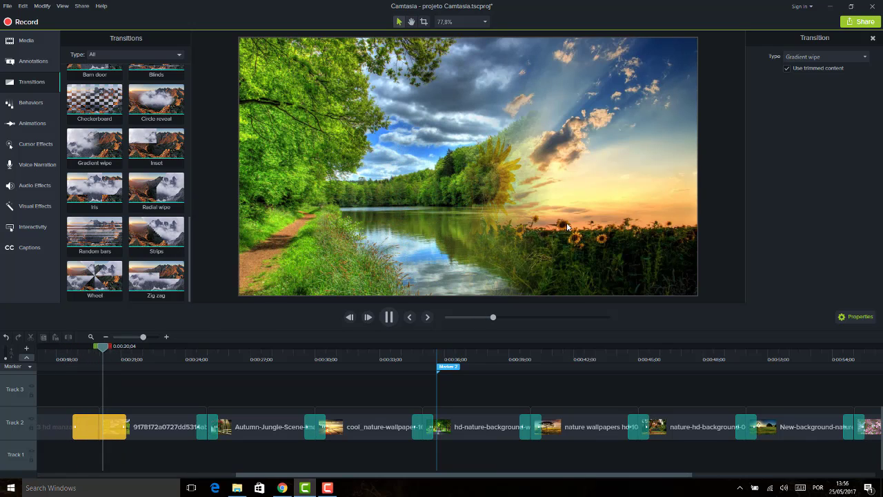
pyautogui.press('space')
# Change the transition between the fourth and fifth Track 2 images to Zig zag and play it from about 0:00:18
pyautogui.click(843, 54)
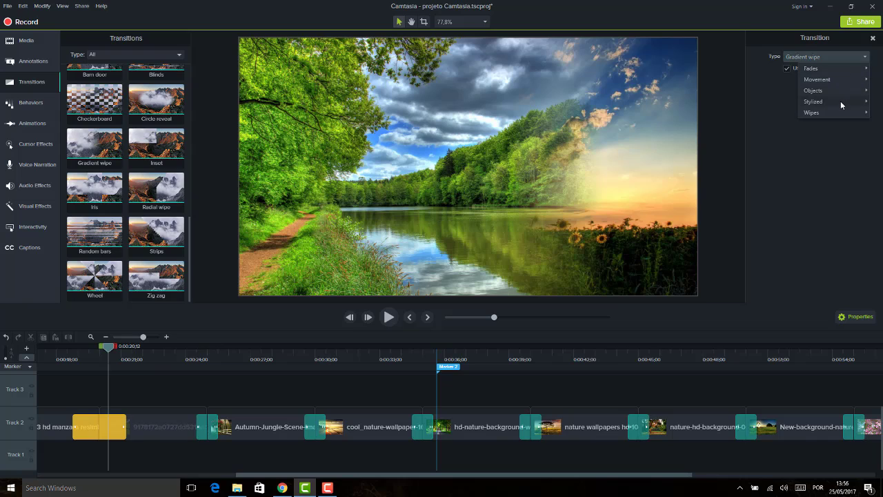
pyautogui.moveTo(841, 103)
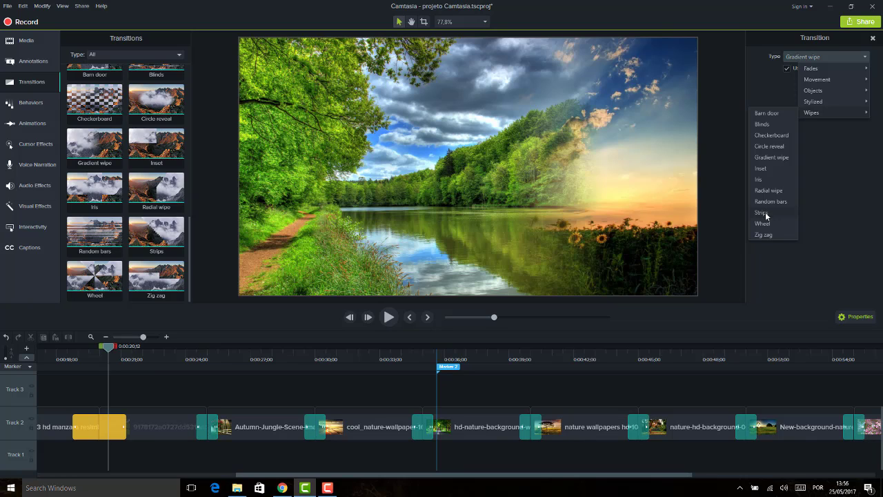
pyautogui.click(768, 235)
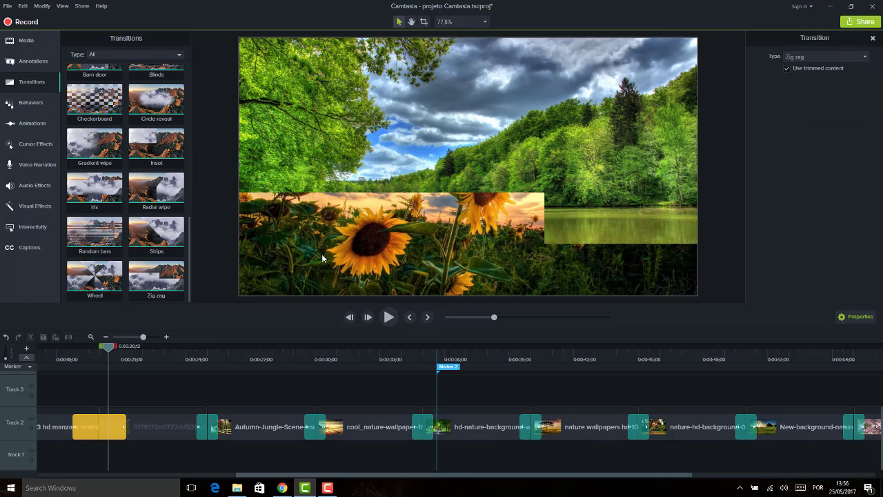
pyautogui.click(66, 358)
pyautogui.press('space')
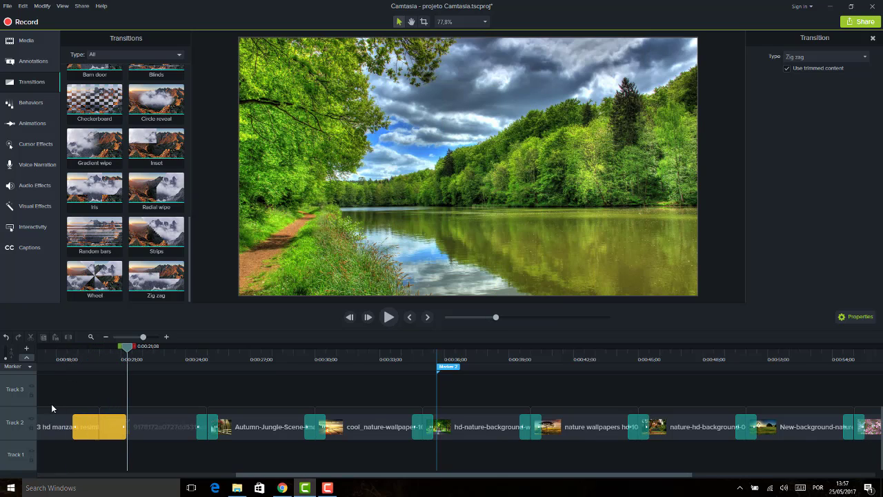
# Shorten the Zig zag transition between the fourth and fifth Track 2 images and play it from 0:00:19;11
pyautogui.moveTo(73, 425); pyautogui.dragTo(88, 421)
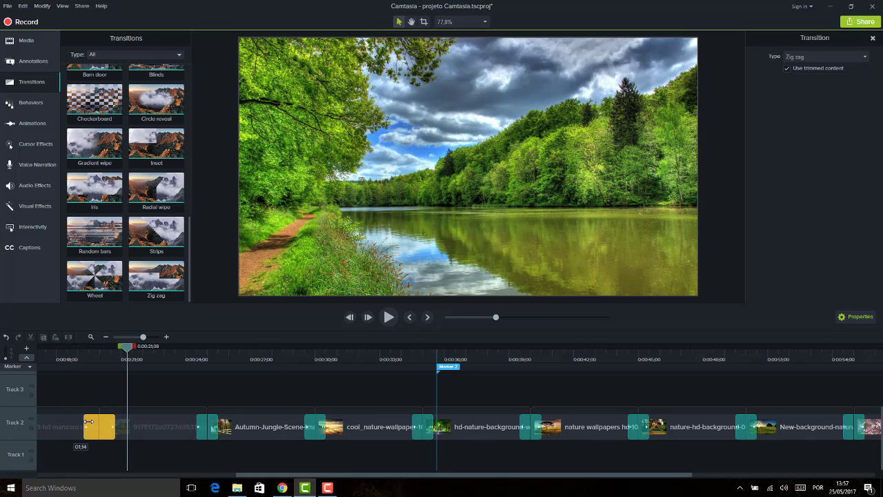
pyautogui.click(85, 358)
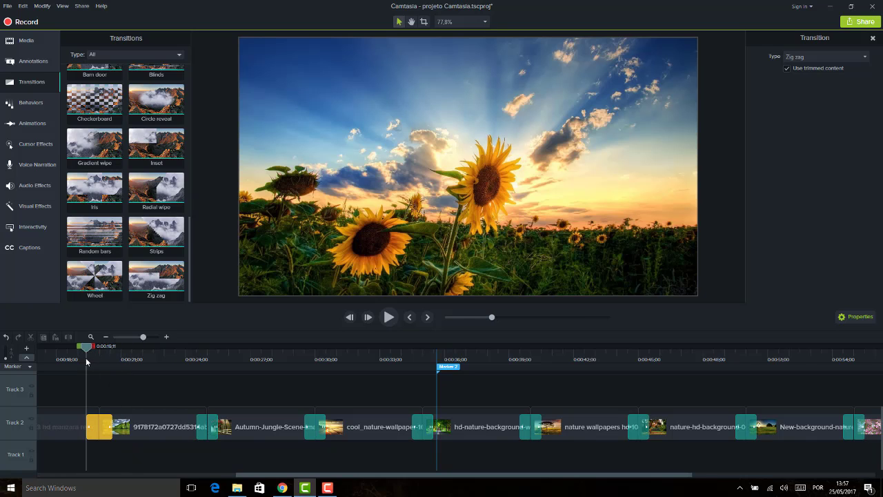
pyautogui.press('space')
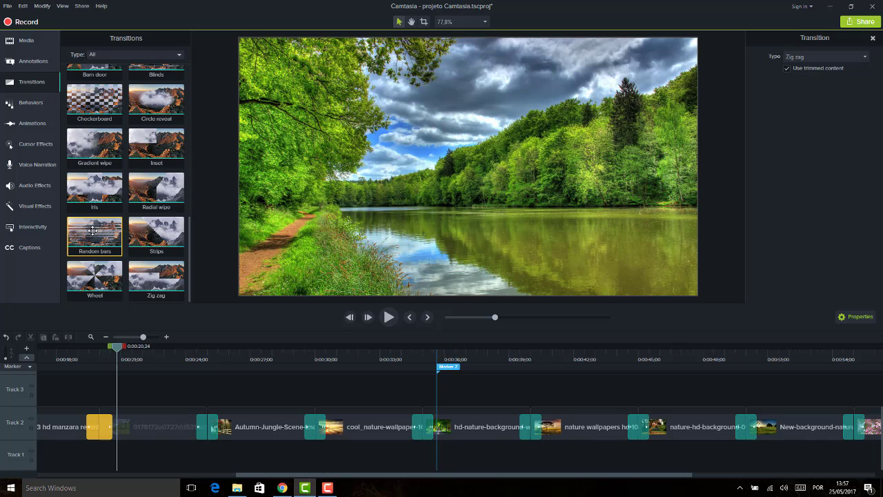
# Apply Random bars between the fifth and sixth Track 2 images, placing a marker near 0:00:24 and playing through the transition
pyautogui.moveTo(101, 238); pyautogui.dragTo(199, 419)
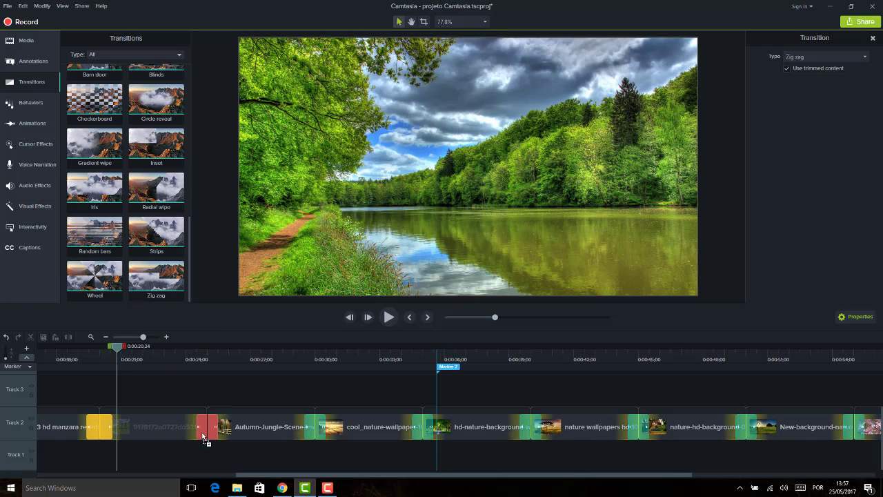
pyautogui.click(190, 366)
pyautogui.press('space')
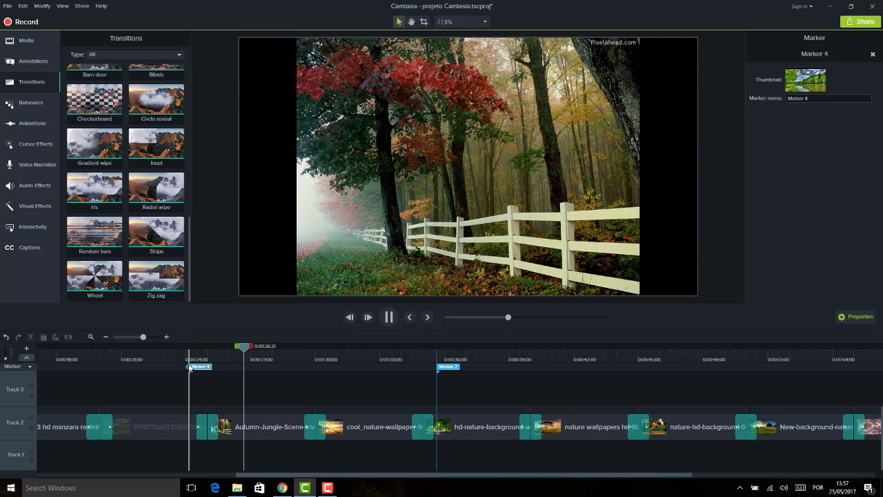
pyautogui.press('space')
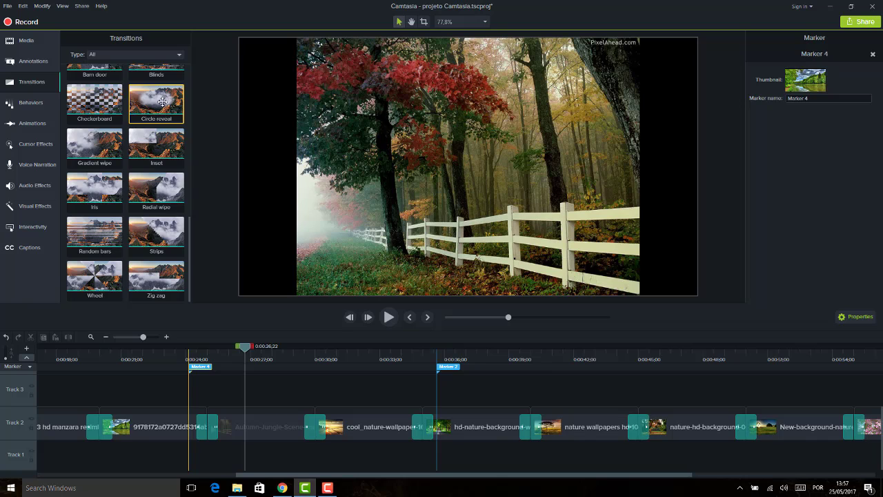
# Replace the transition between the fifth and sixth Track 2 images with Circle reveal and play it from just before the marker
pyautogui.moveTo(162, 101); pyautogui.dragTo(211, 419)
pyautogui.click(183, 357)
pyautogui.press('space')
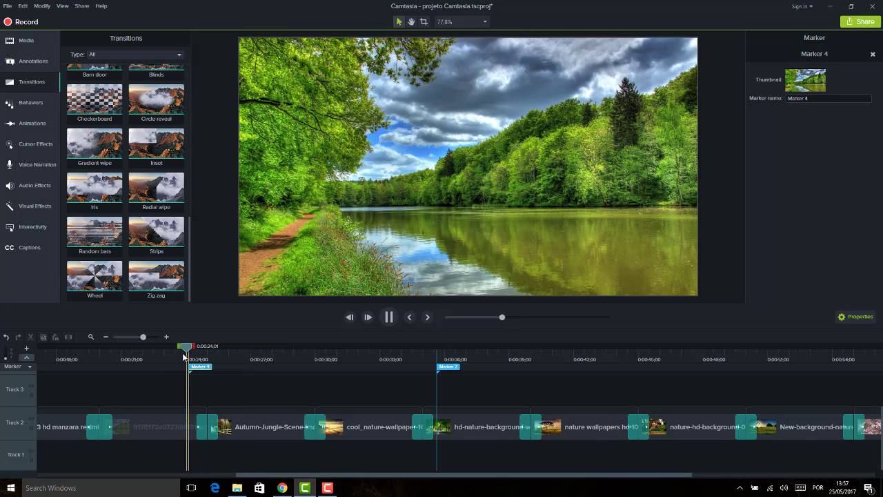
# Change the transition between the fifth and sixth Track 2 images to Spiral and play it from just before the marker near 0:00:24
pyautogui.press('space')
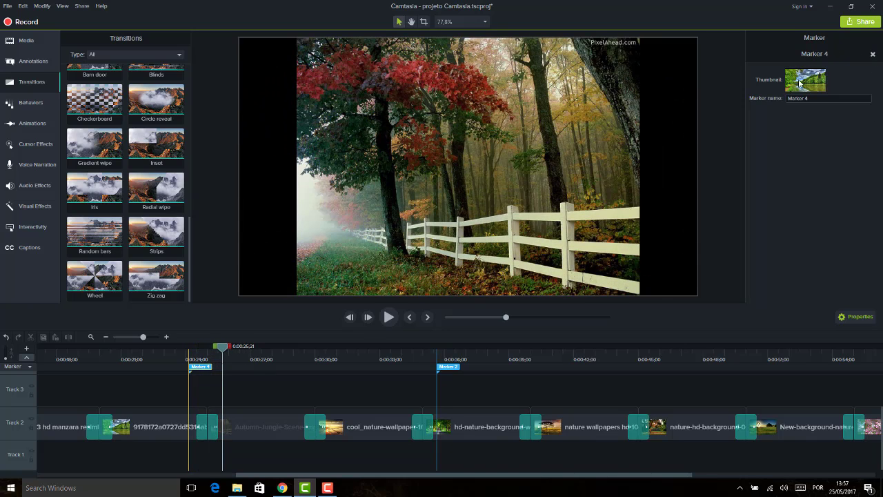
pyautogui.click(205, 422)
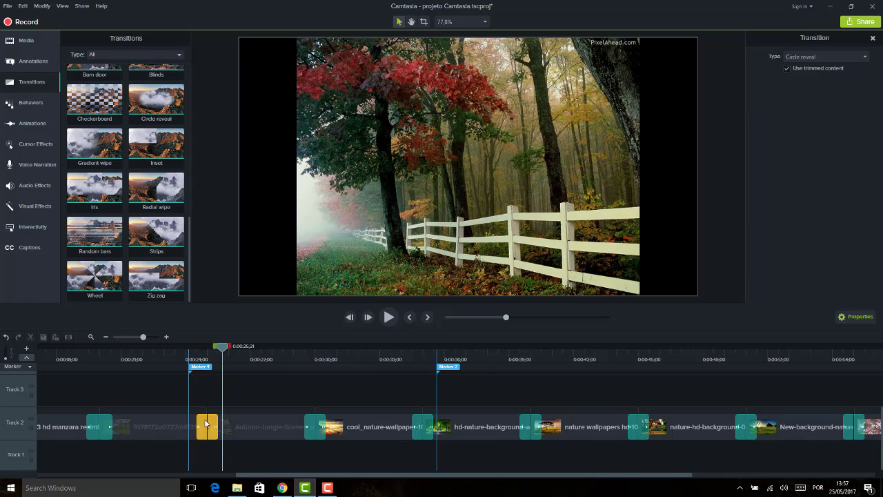
pyautogui.click(867, 57)
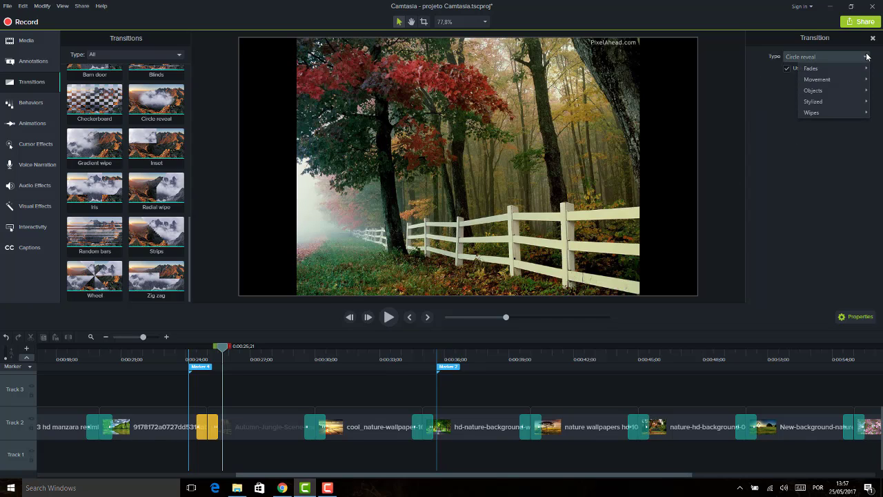
pyautogui.moveTo(860, 73)
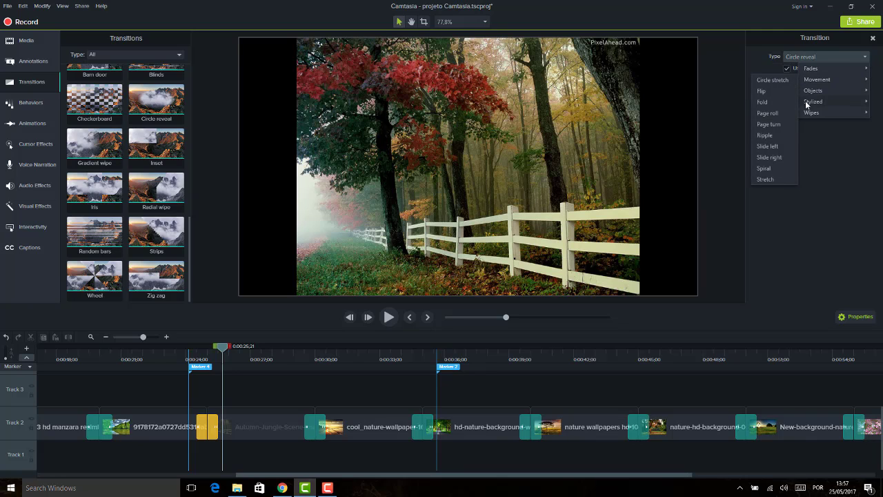
pyautogui.click(765, 169)
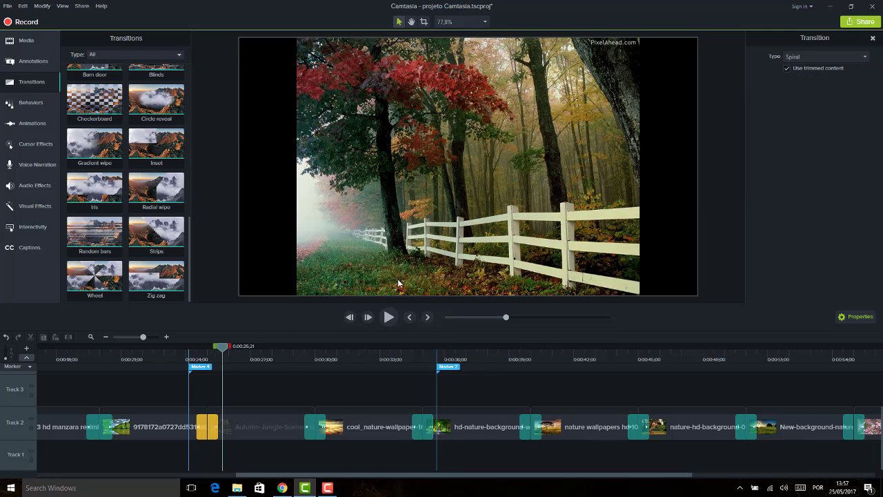
pyautogui.click(178, 358)
pyautogui.press('space')
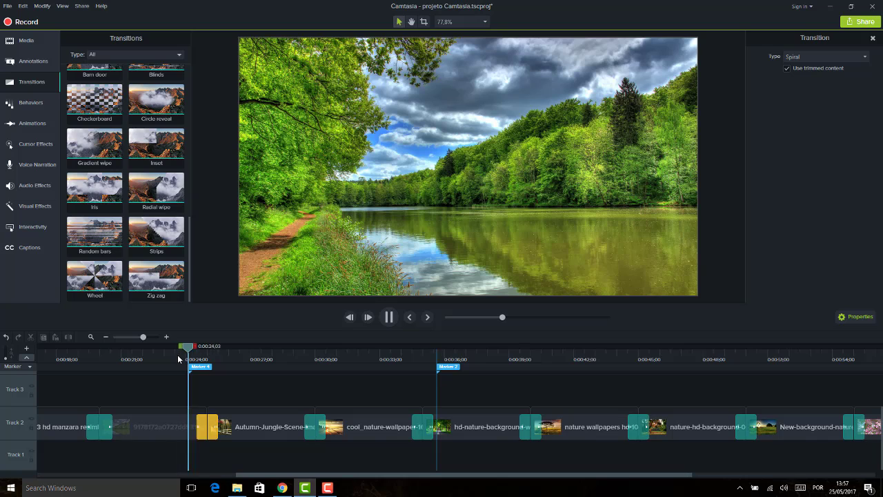
pyautogui.press('space')
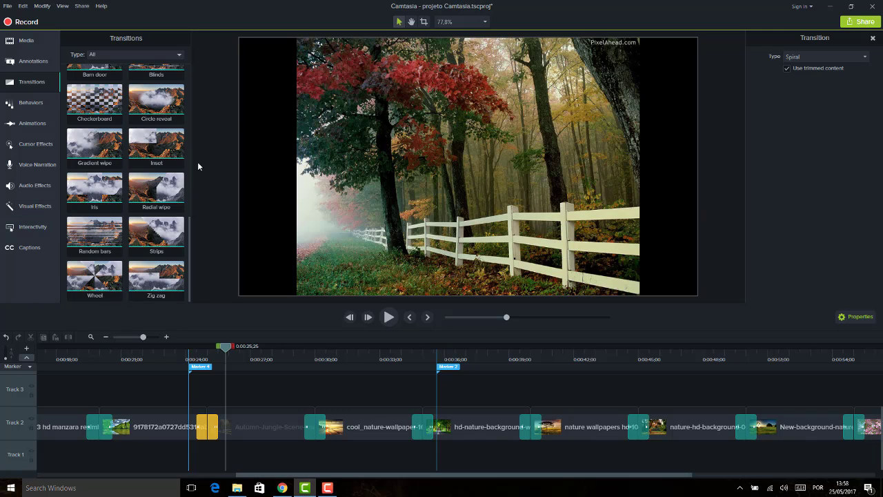
# Browse the transitions library filtered by the Fades type and by the Movement type
pyautogui.scroll(2, 188, 243)
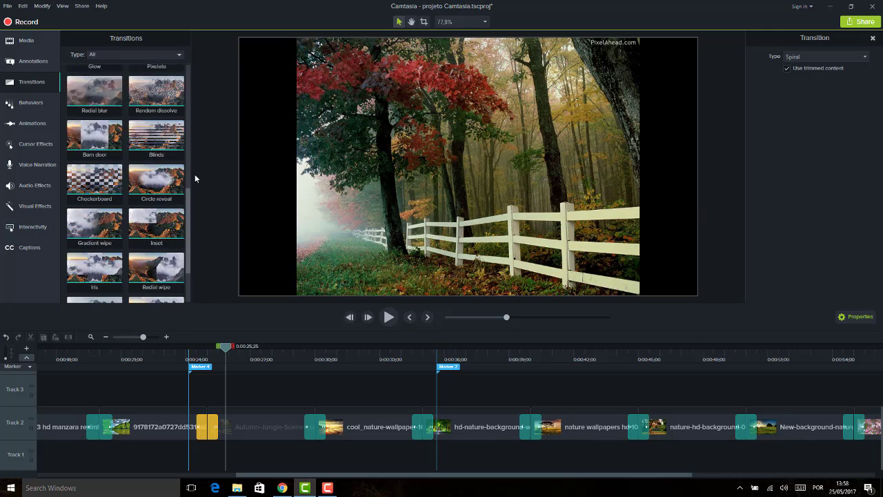
pyautogui.scroll(5, 194, 178)
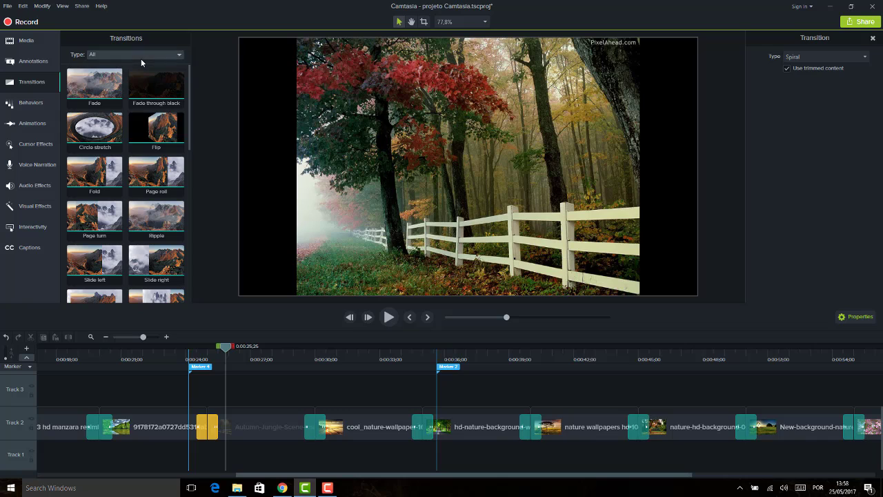
pyautogui.click(170, 55)
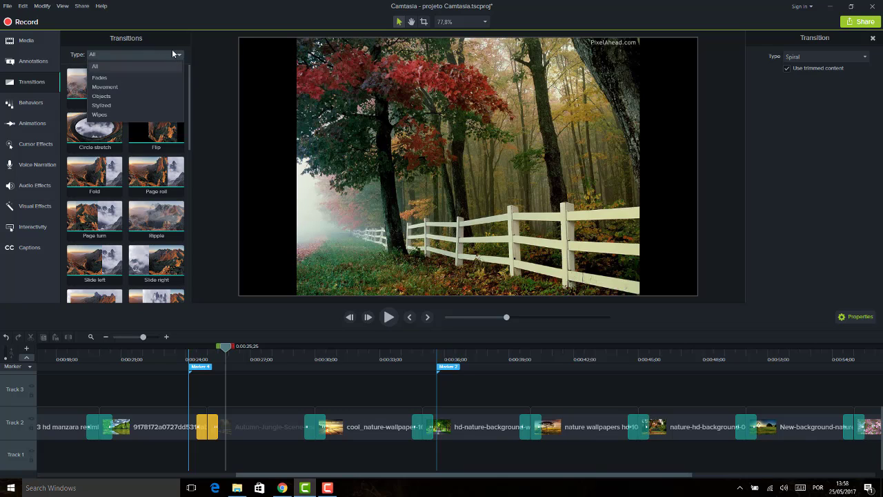
pyautogui.click(149, 78)
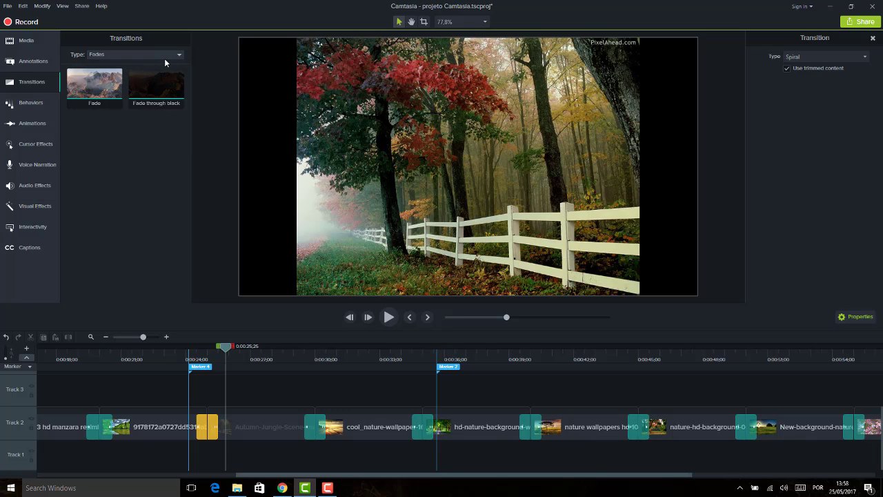
pyautogui.click(165, 54)
pyautogui.click(149, 86)
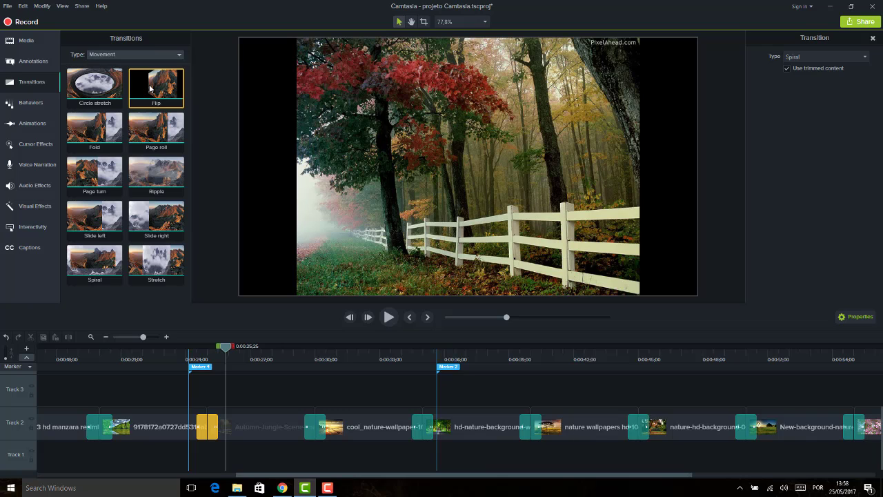
# Filter the library to Objects, apply Cube rotate between the sixth and seventh Track 2 images, and play it from about 0:00:29;11
pyautogui.click(178, 55)
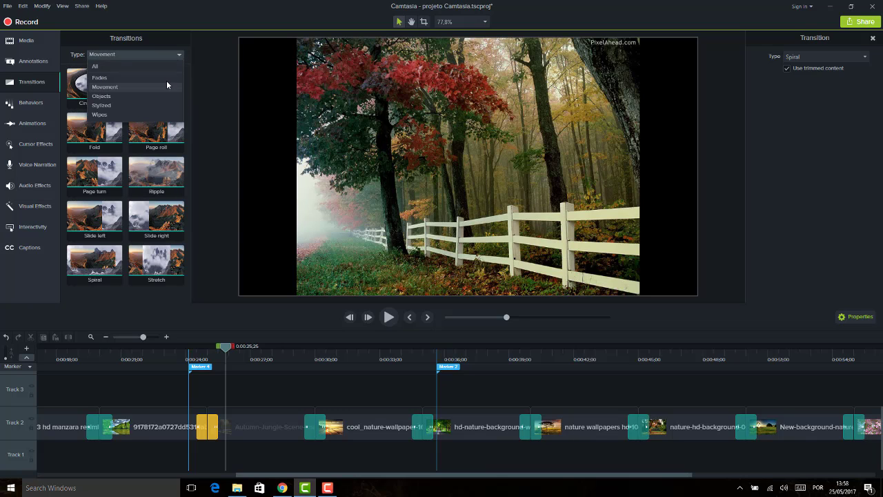
pyautogui.click(157, 96)
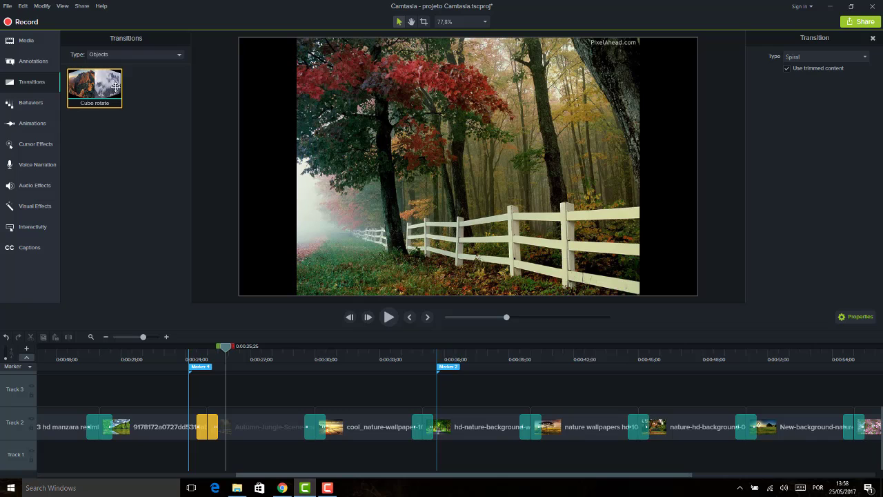
pyautogui.click(852, 57)
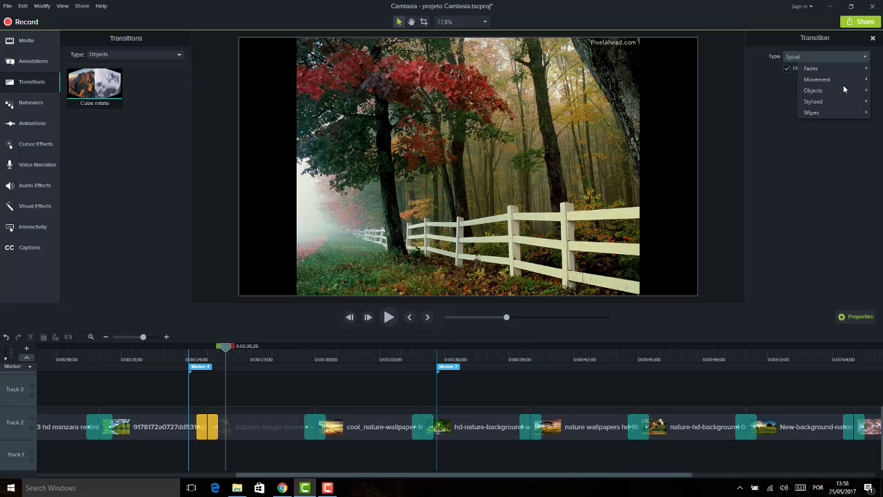
pyautogui.moveTo(834, 90)
pyautogui.moveTo(120, 86); pyautogui.dragTo(300, 370)
pyautogui.click(302, 357)
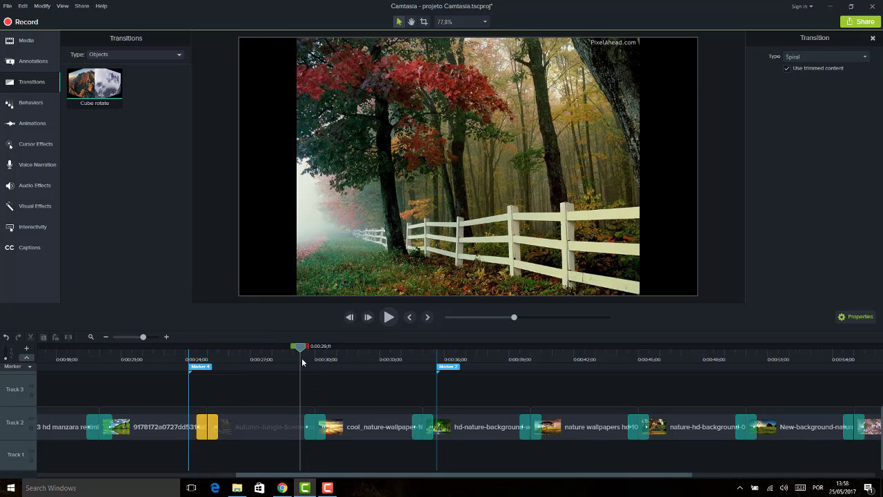
pyautogui.press('space')
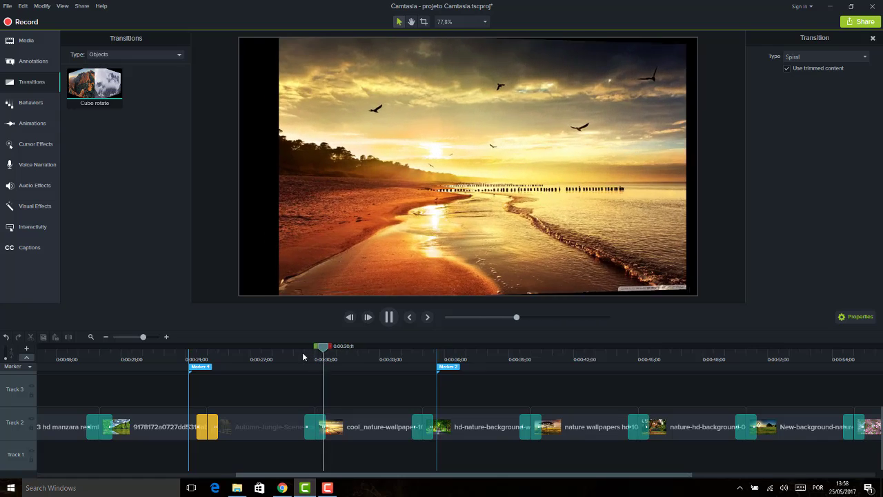
pyautogui.click(303, 353)
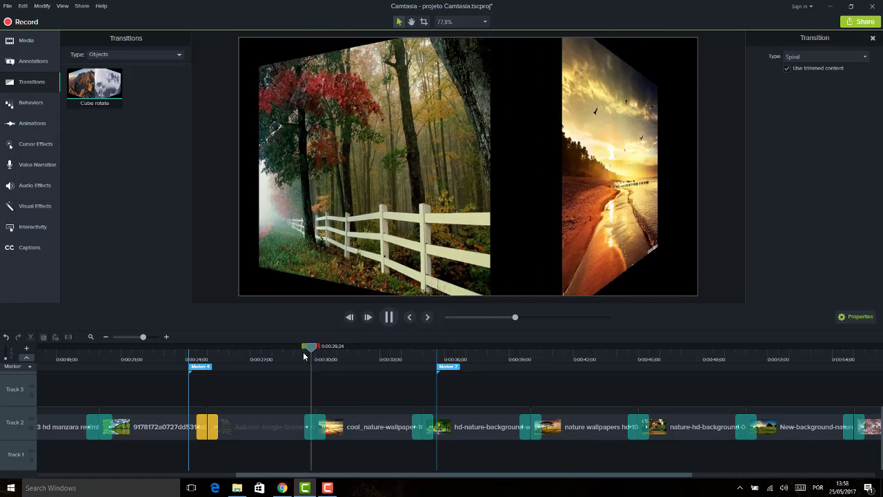
pyautogui.press('space')
# Filter the library to Stylized, apply Radial blur between the sixth and seventh Track 2 images, and play it from 0:00:29;11
pyautogui.click(178, 53)
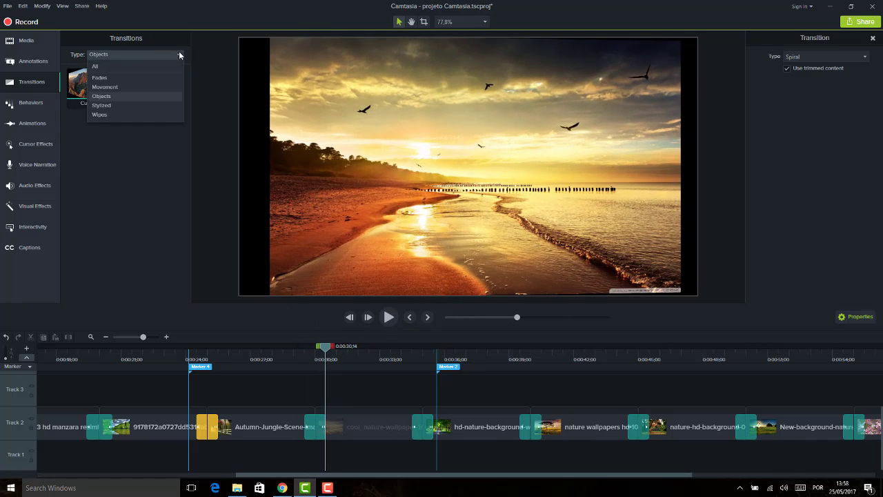
pyautogui.click(123, 105)
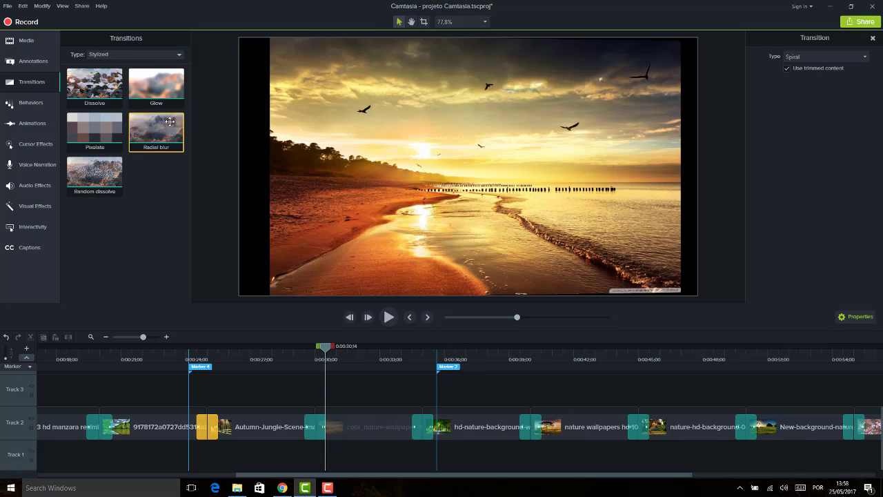
pyautogui.moveTo(169, 121); pyautogui.dragTo(322, 417)
pyautogui.click(303, 357)
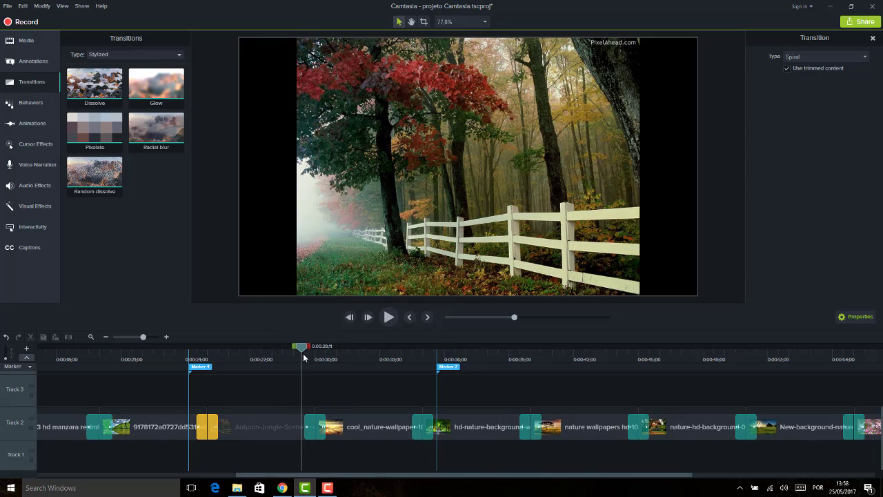
pyautogui.press('space')
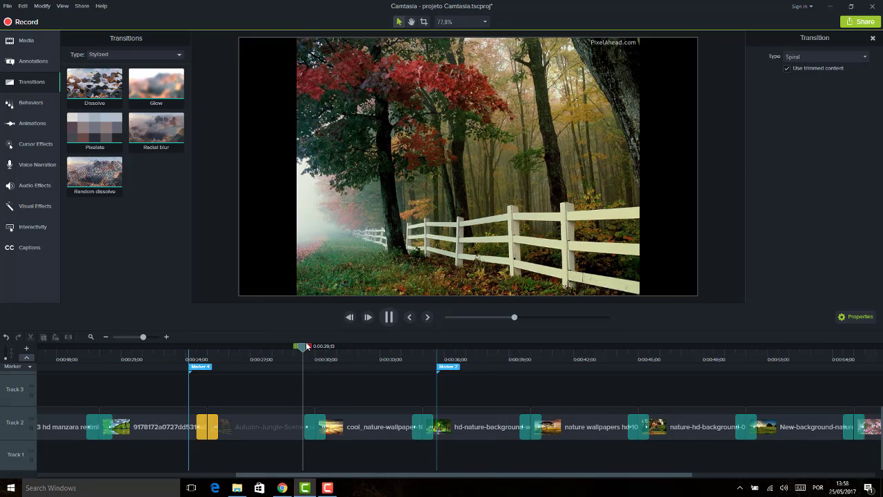
pyautogui.press('space')
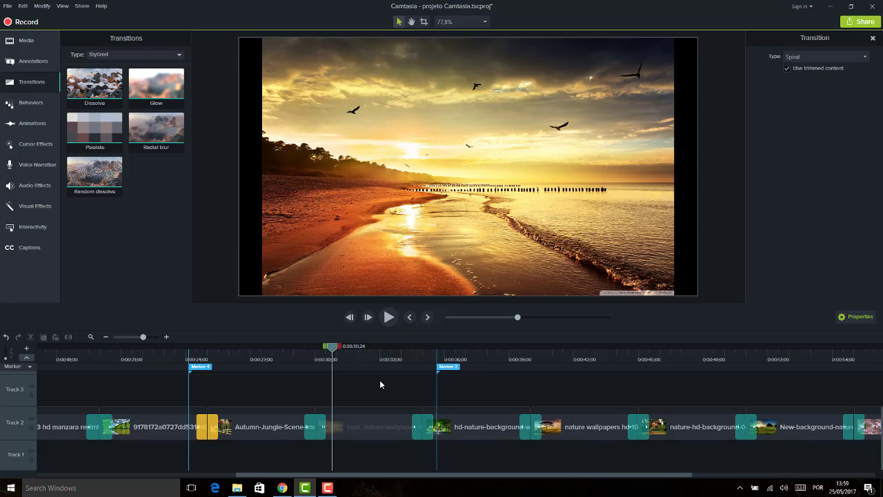
# Move the playhead back to 0:00:22;08, ahead of the Spiral transition
pyautogui.click(171, 360)
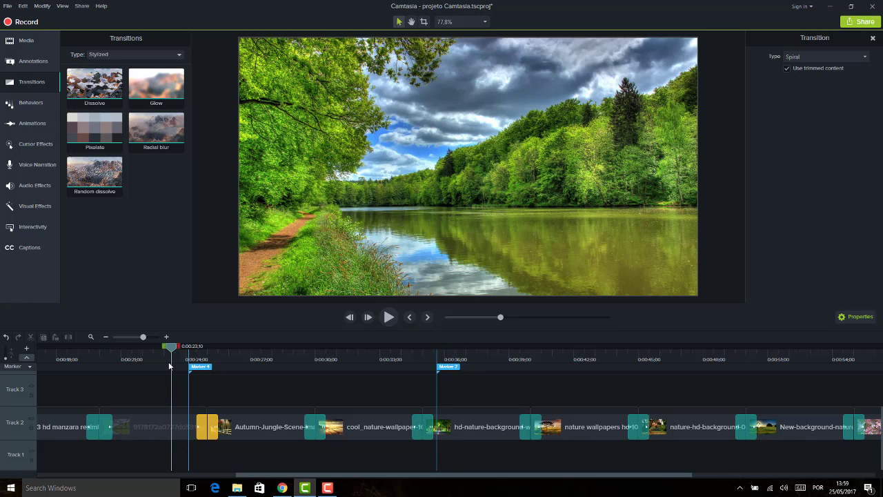
pyautogui.click(149, 361)
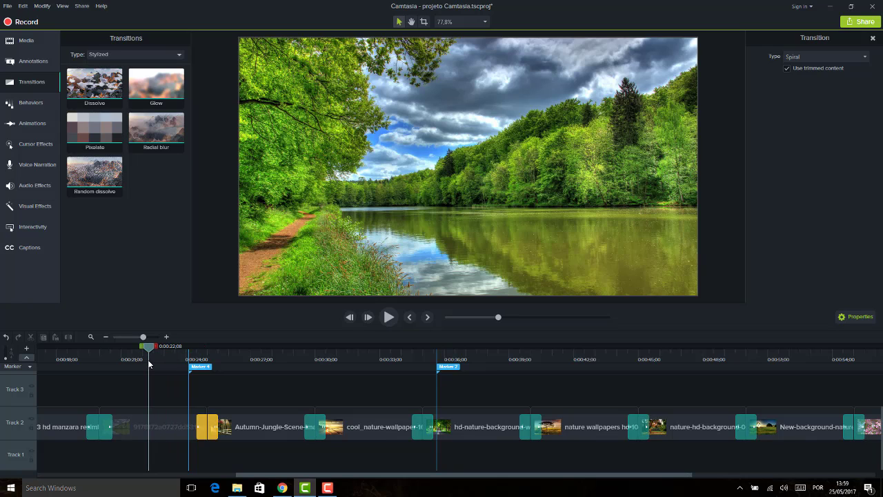